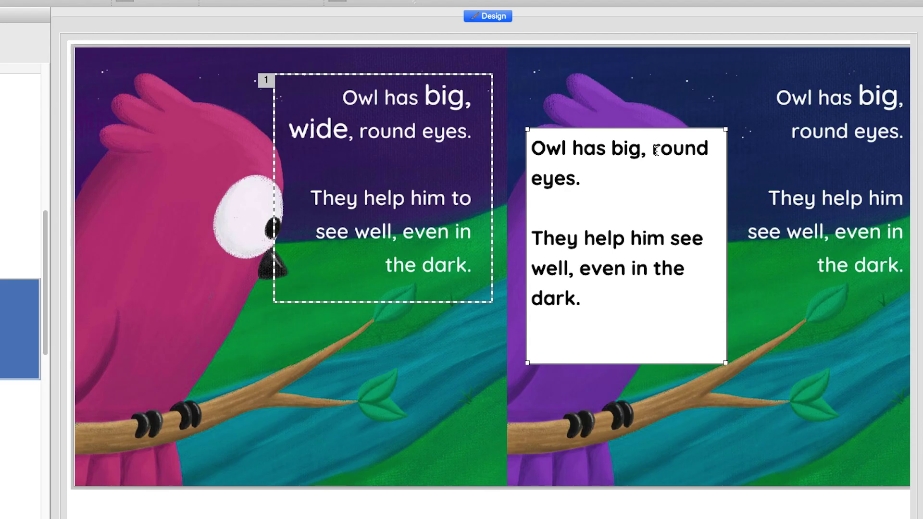
# - Locate Mouse's Great Discovery.mobi on the Desktop in Finder and preview it
pyautogui.write('wide,')
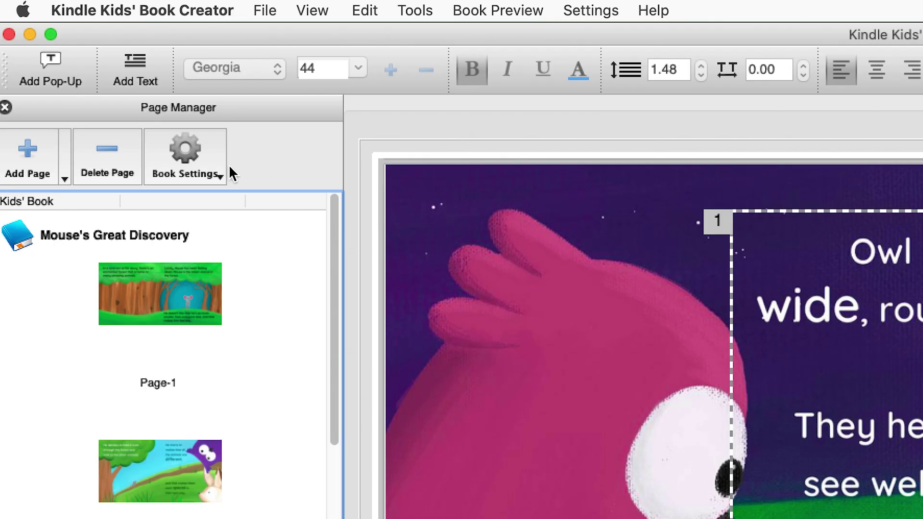
pyautogui.click(185, 175)
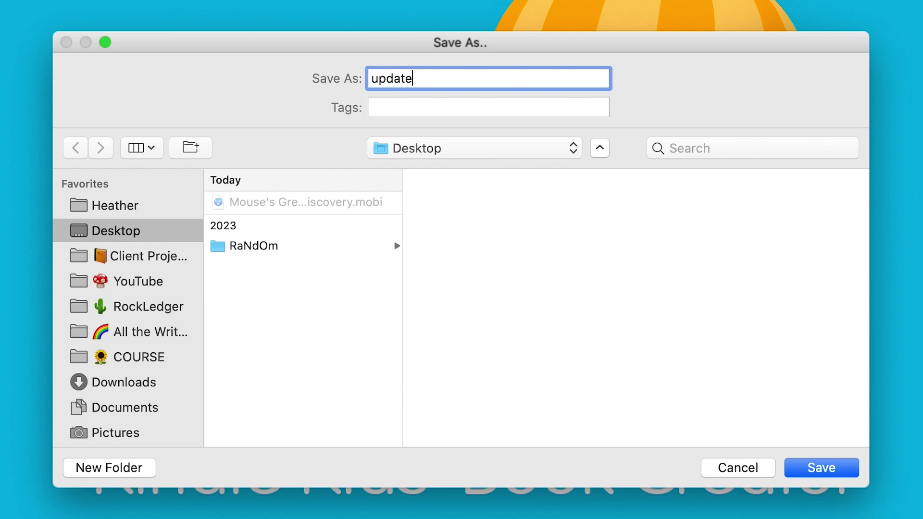
pyautogui.write('d ebook')
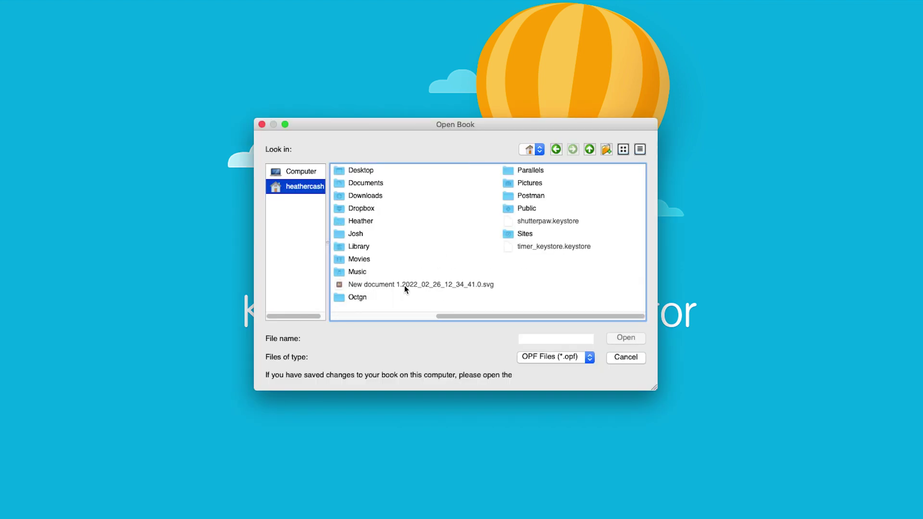
# - Open Mouse's Great Discovery.mobi from the Desktop using the MOBI file type, naming the project 'updated ebook'
pyautogui.click(361, 170)
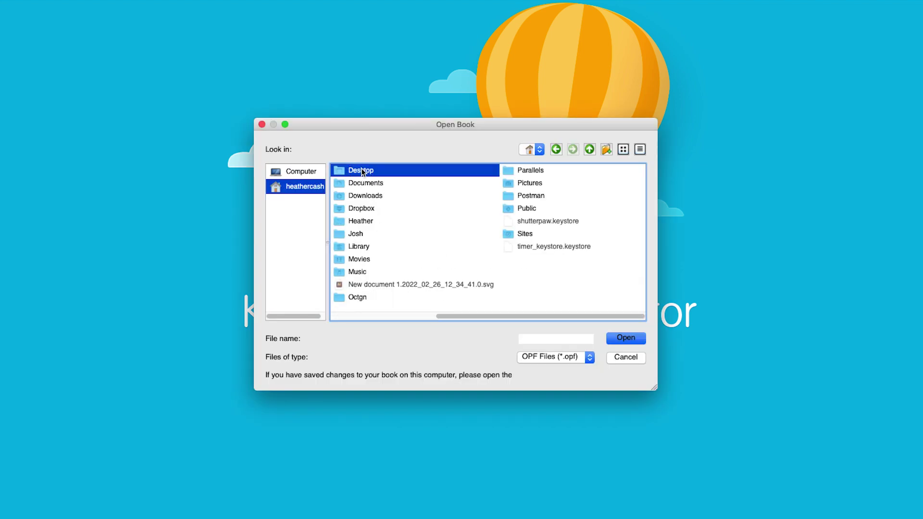
pyautogui.doubleClick(361, 171)
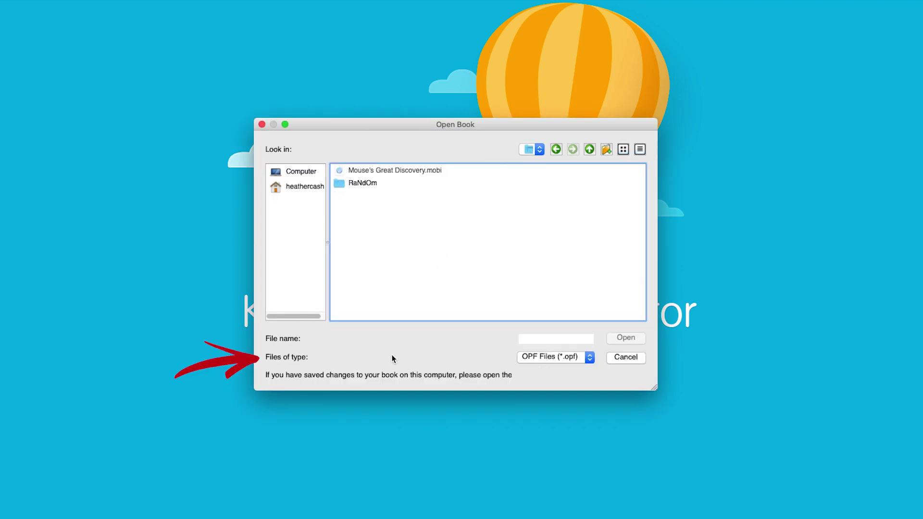
pyautogui.click(549, 363)
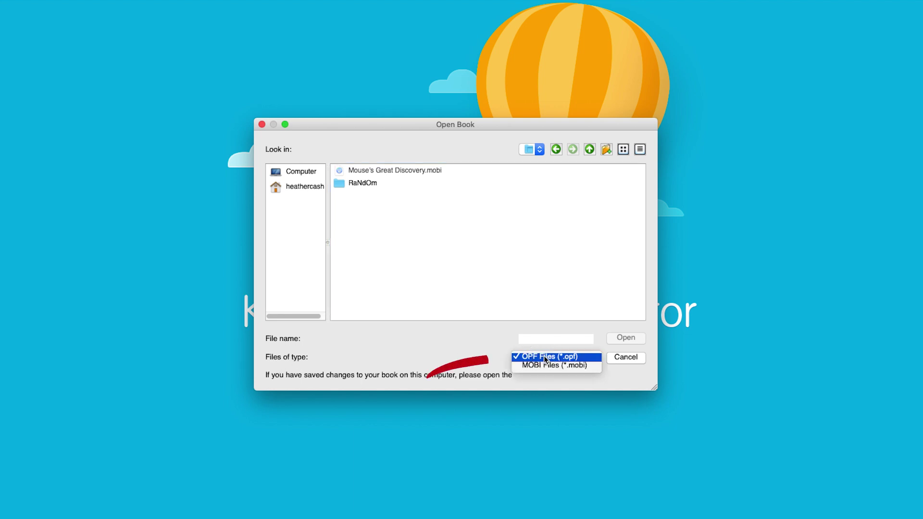
pyautogui.click(545, 365)
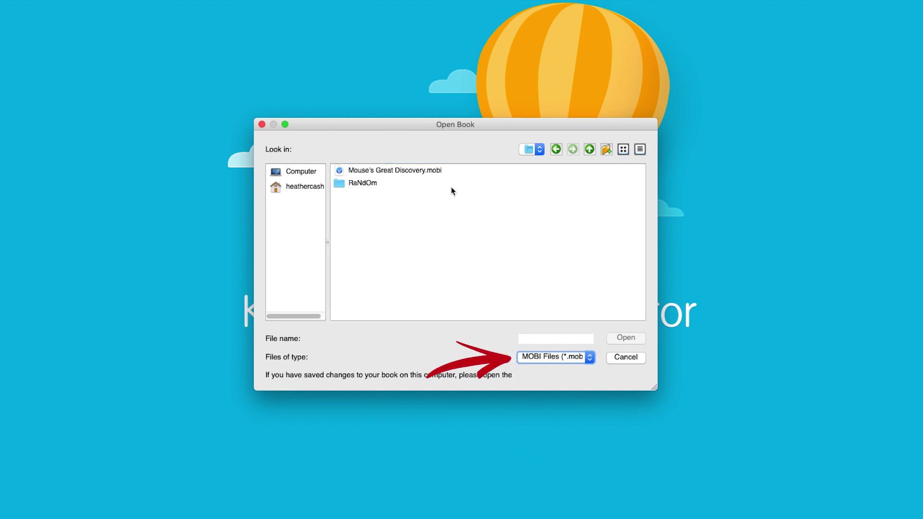
pyautogui.click(421, 170)
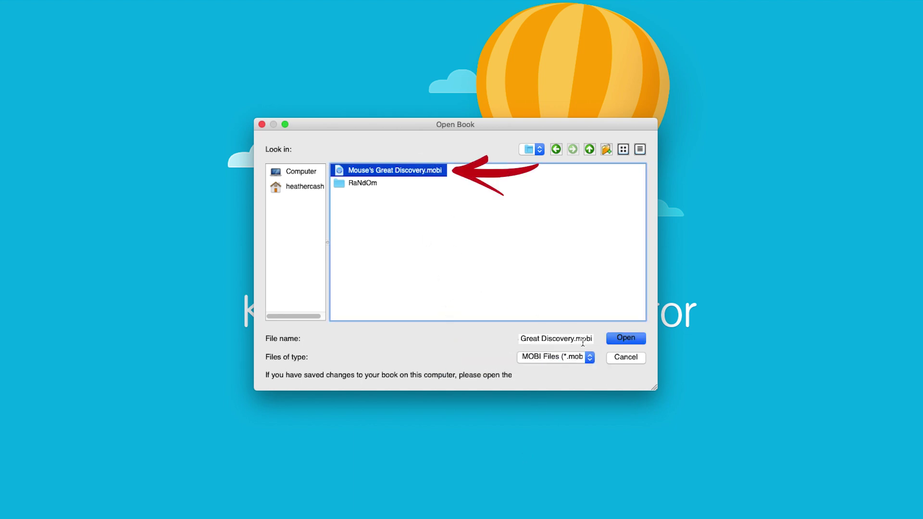
pyautogui.click(636, 340)
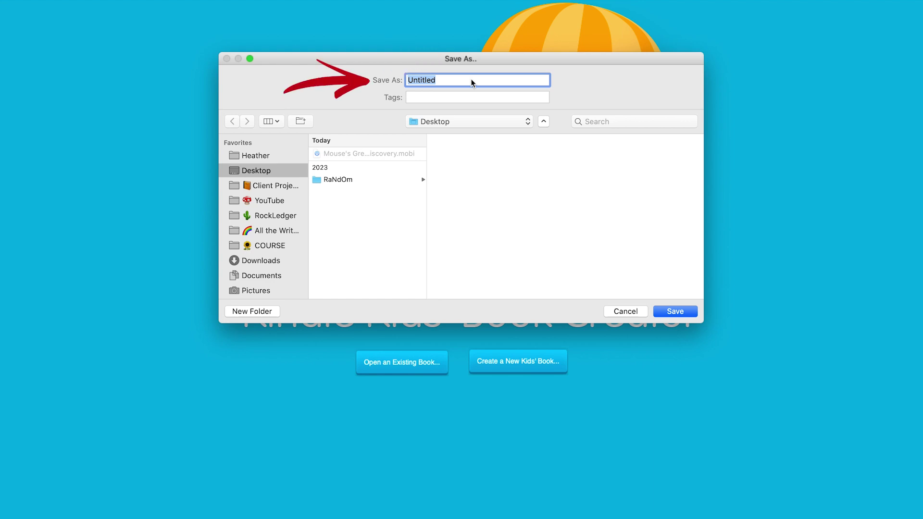
pyautogui.write('updated ebook')
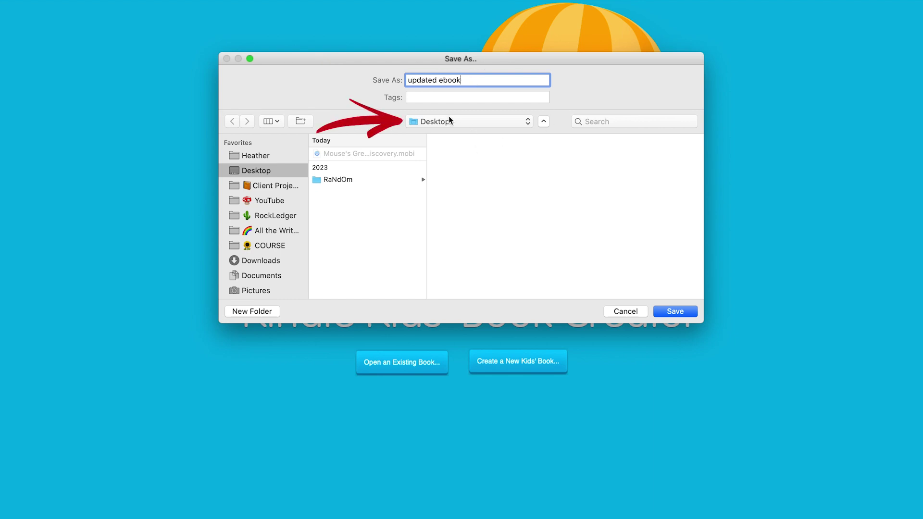
# - Save the 'updated ebook' project, then view Page-2 and Page-1 zoomed out to 75%
pyautogui.click(677, 312)
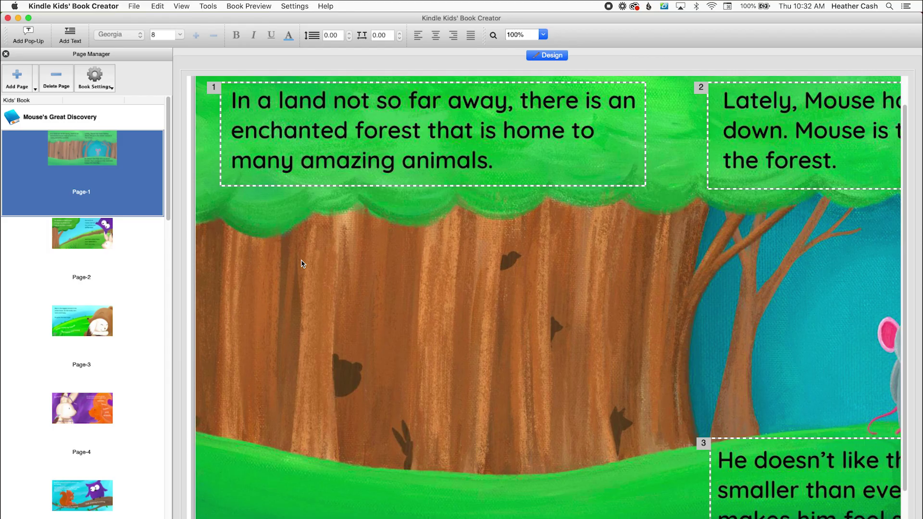
pyautogui.scroll(-10, 105, 335)
pyautogui.scroll(10, 105, 335)
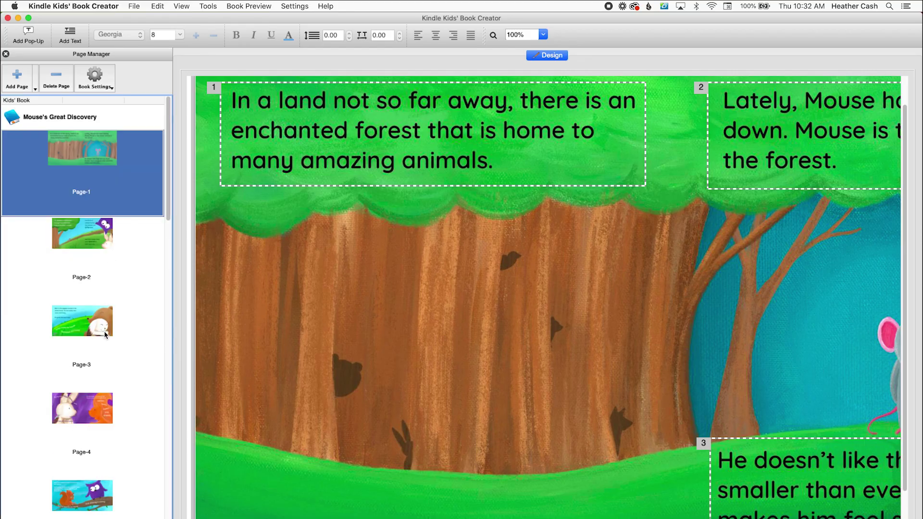
pyautogui.click(100, 252)
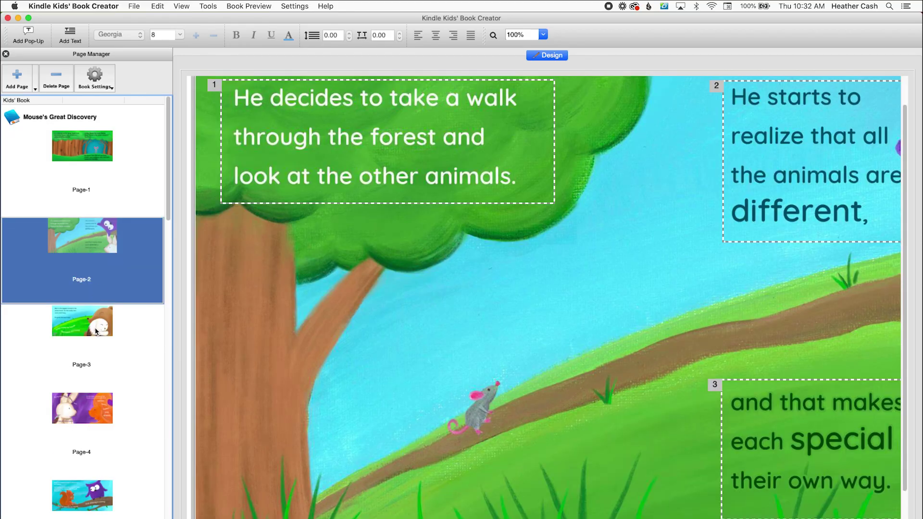
pyautogui.click(67, 158)
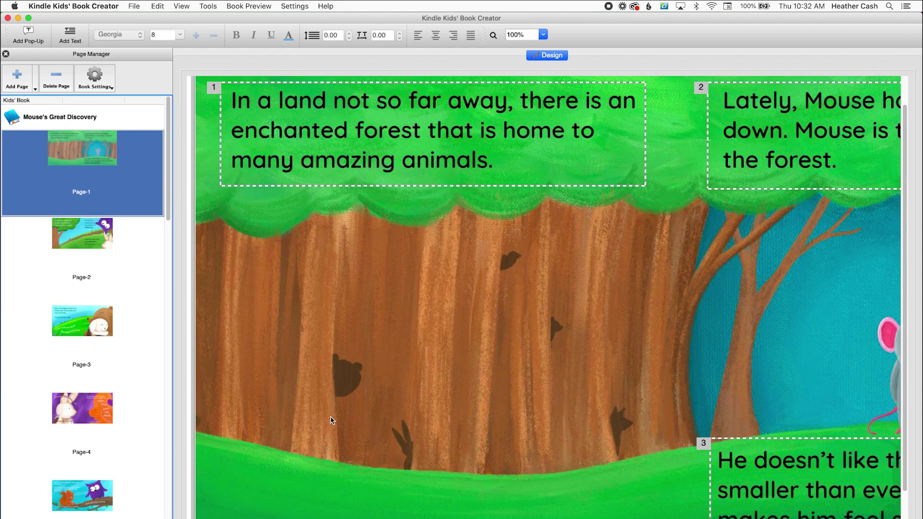
pyautogui.press('super+minus')
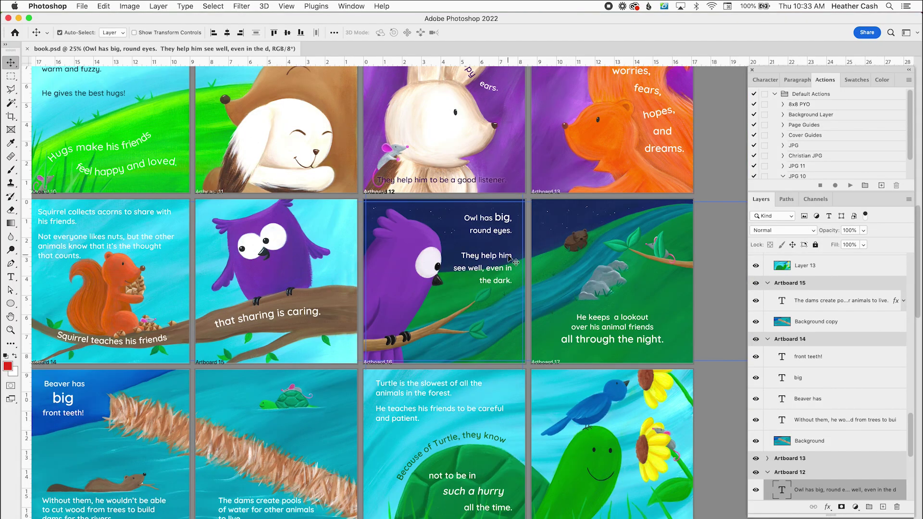
# - Select the owl painting layer, Layer 11, and zoom in on the owl page
pyautogui.scroll(5, 510, 260)
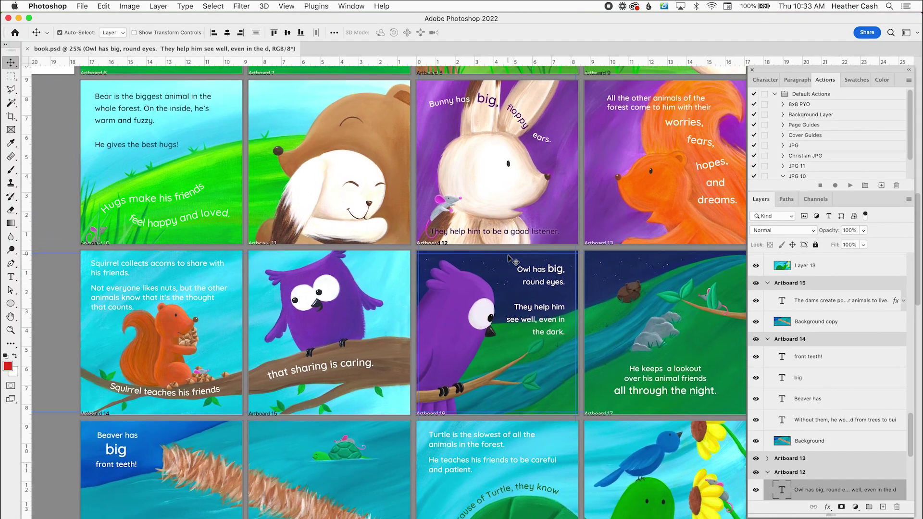
pyautogui.scroll(-3, 510, 259)
pyautogui.hscroll(-2, 511, 258)
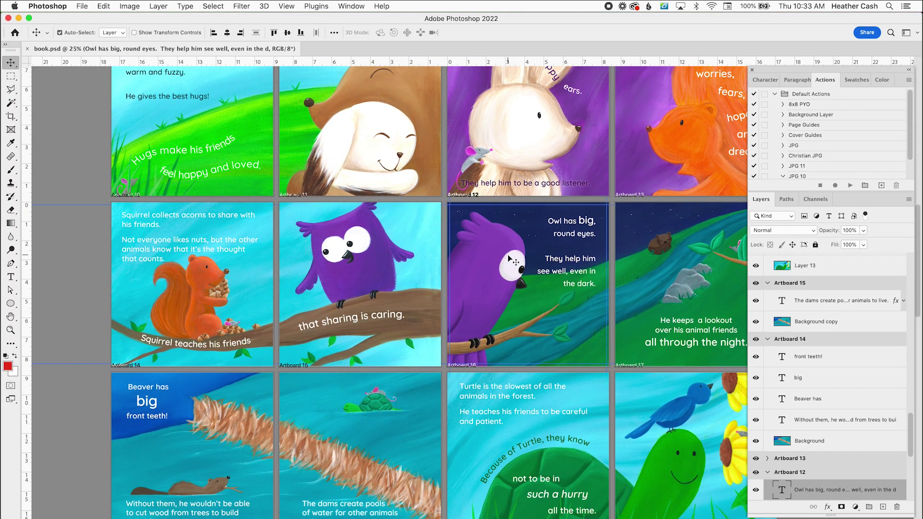
pyautogui.hscroll(4, 510, 259)
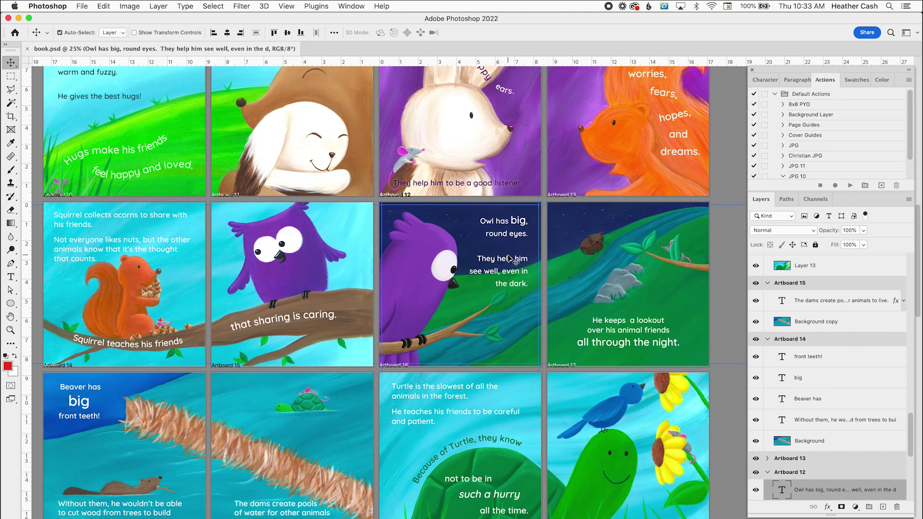
pyautogui.hscroll(2, 510, 259)
pyautogui.scroll(1, 510, 259)
pyautogui.click(420, 332)
pyautogui.press('super+equal')
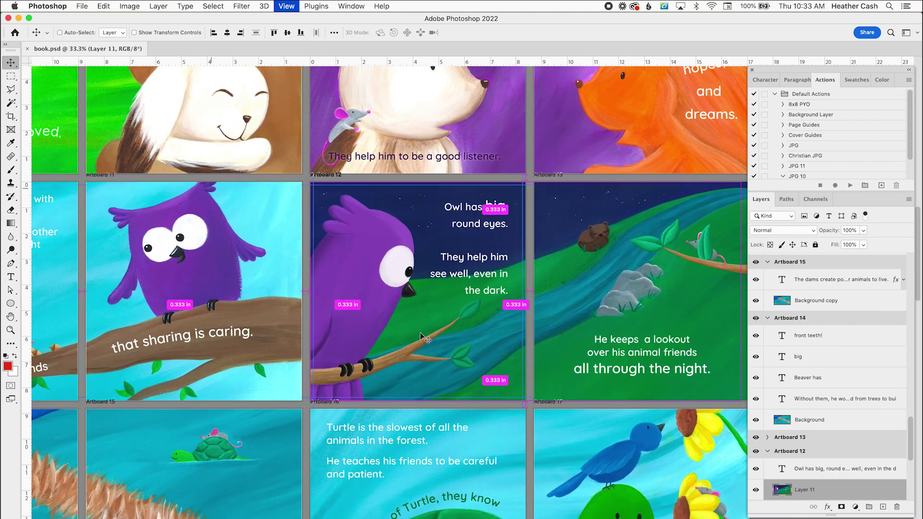
pyautogui.press('super+equal')
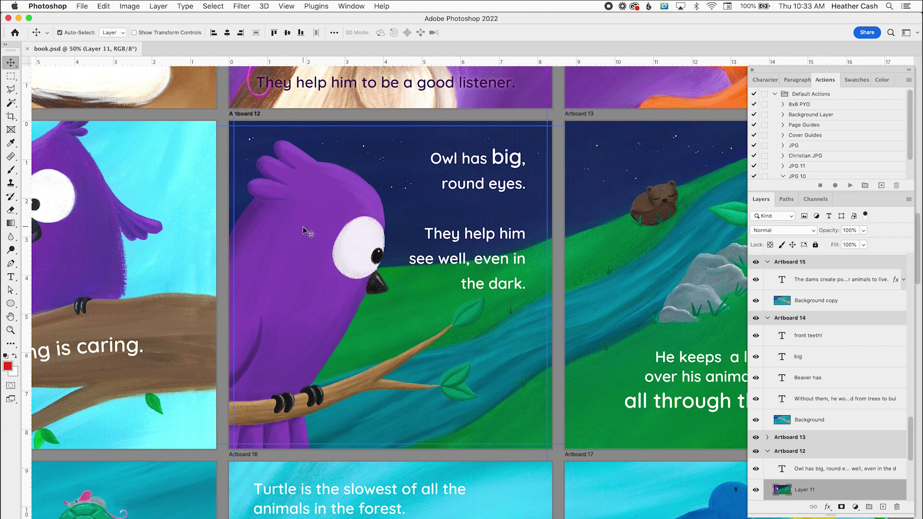
# - Recolour the purple owl pink using Replace Color with Hue +62
pyautogui.click(132, 6)
pyautogui.moveTo(155, 38)
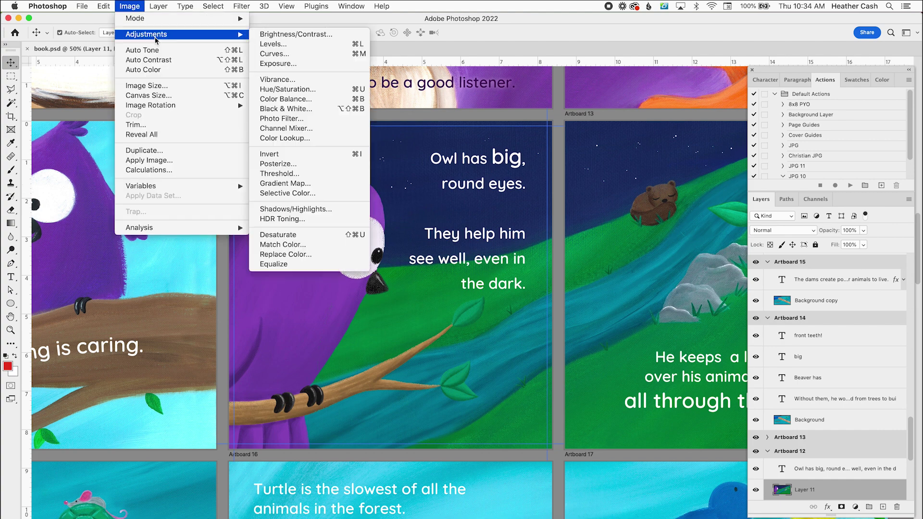
pyautogui.click(283, 254)
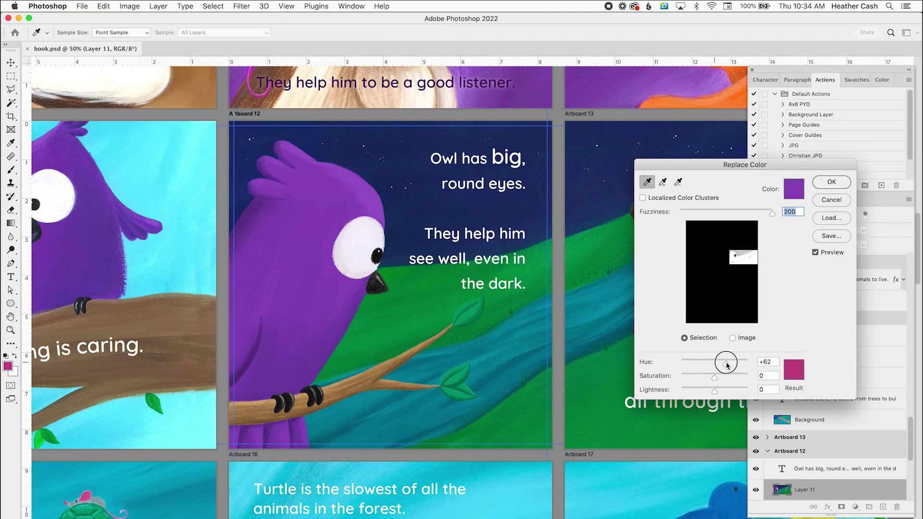
pyautogui.moveTo(726, 365); pyautogui.dragTo(726, 364)
pyautogui.click(831, 182)
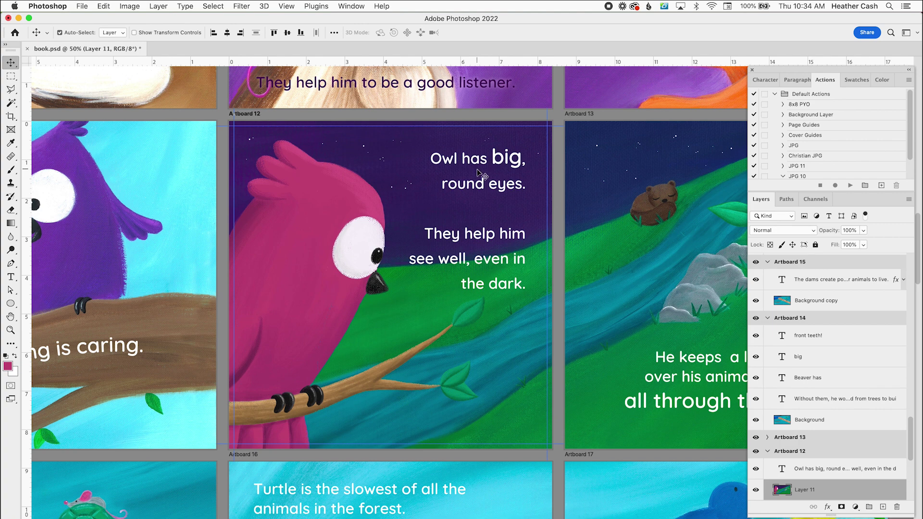
# - Change the owl caption to 'Owl has big, wide, round eyes.' and enlarge its text box
pyautogui.press('t')
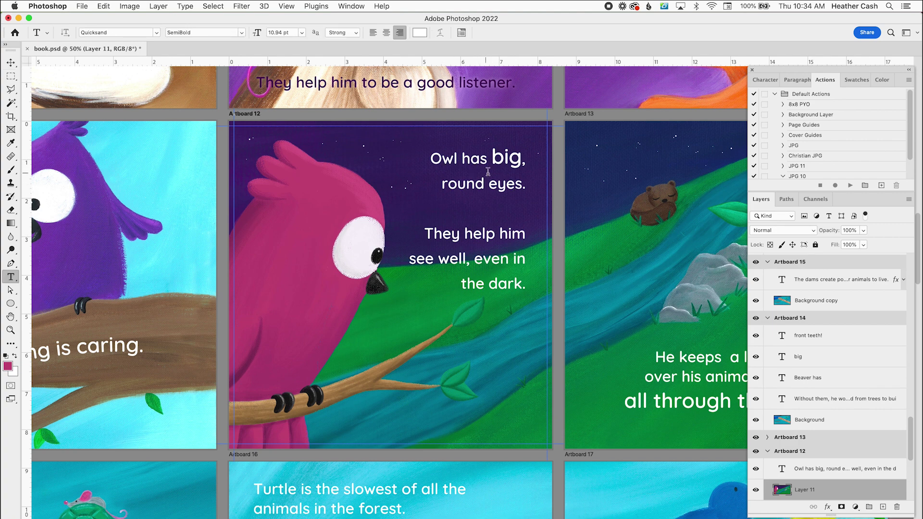
pyautogui.click(487, 171)
pyautogui.write(', wide')
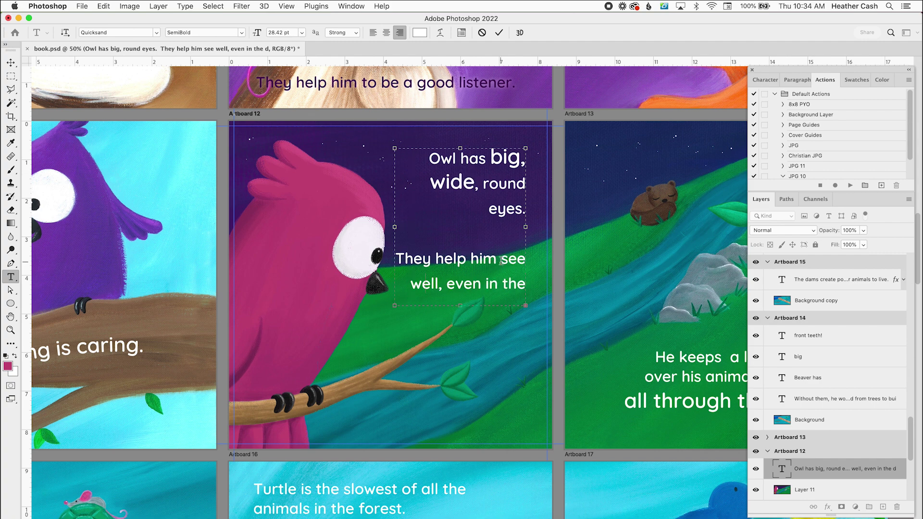
pyautogui.moveTo(462, 306); pyautogui.dragTo(462, 318)
pyautogui.press('Escape')
pyautogui.press('v')
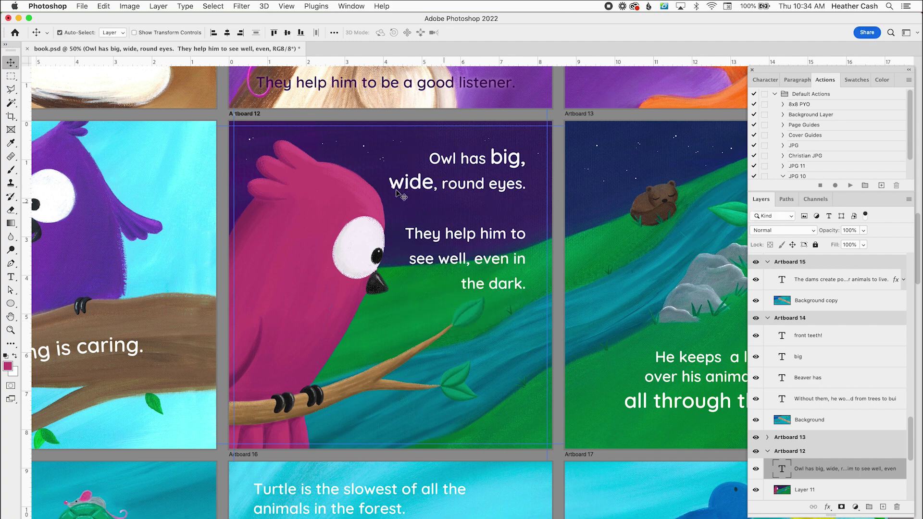
# - Select Artboard 12, the owl page's artboard, in the Layers panel
pyautogui.click(489, 282)
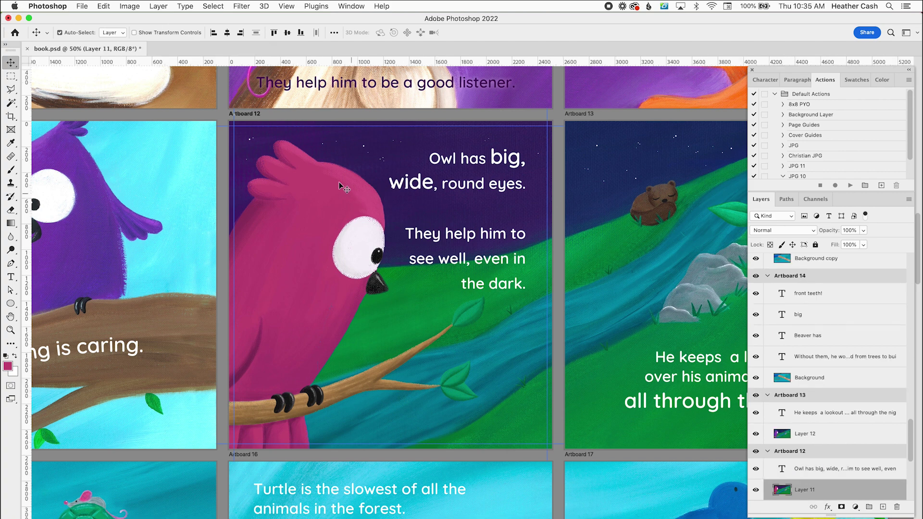
pyautogui.click(248, 116)
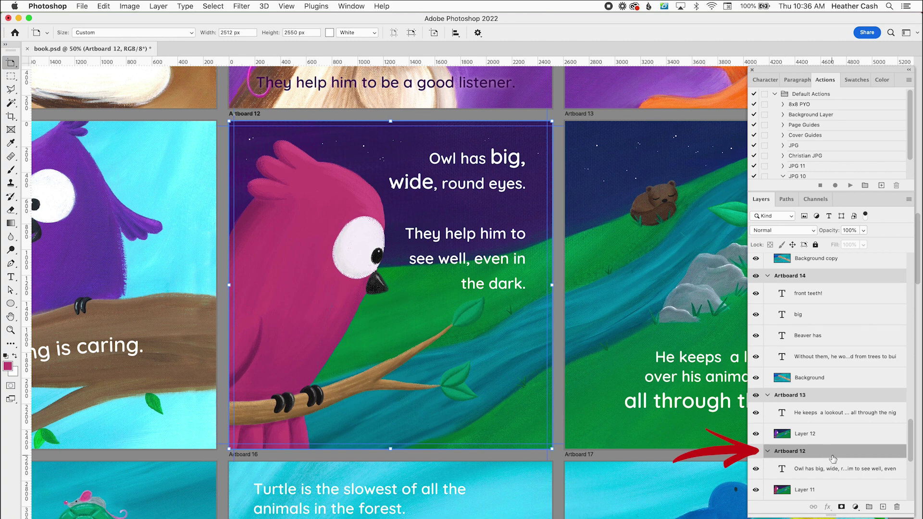
pyautogui.click(824, 398)
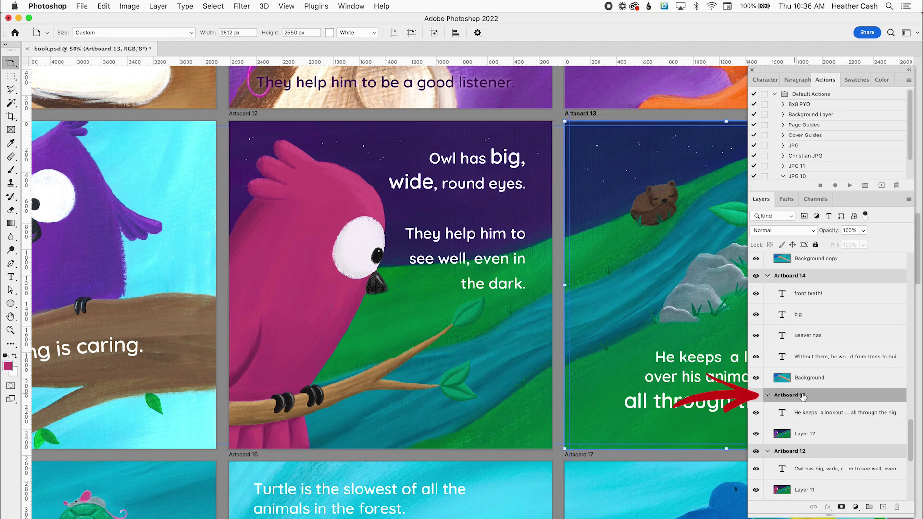
pyautogui.click(821, 454)
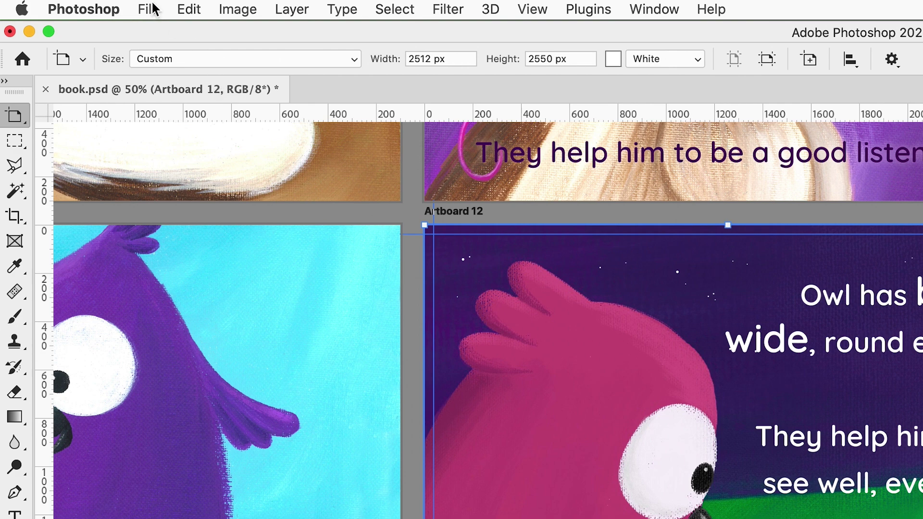
# - Set the Desktop as the Artboards to Files export destination
pyautogui.click(153, 9)
pyautogui.moveTo(261, 294)
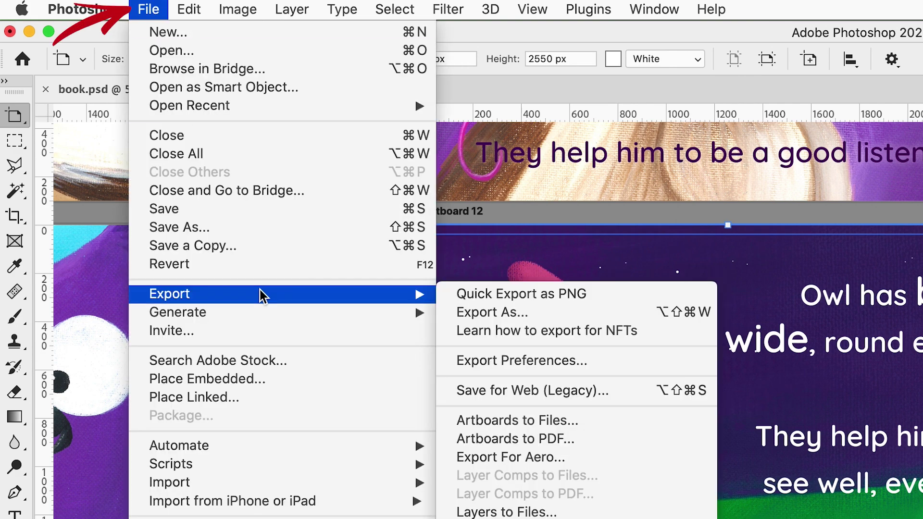
pyautogui.click(575, 427)
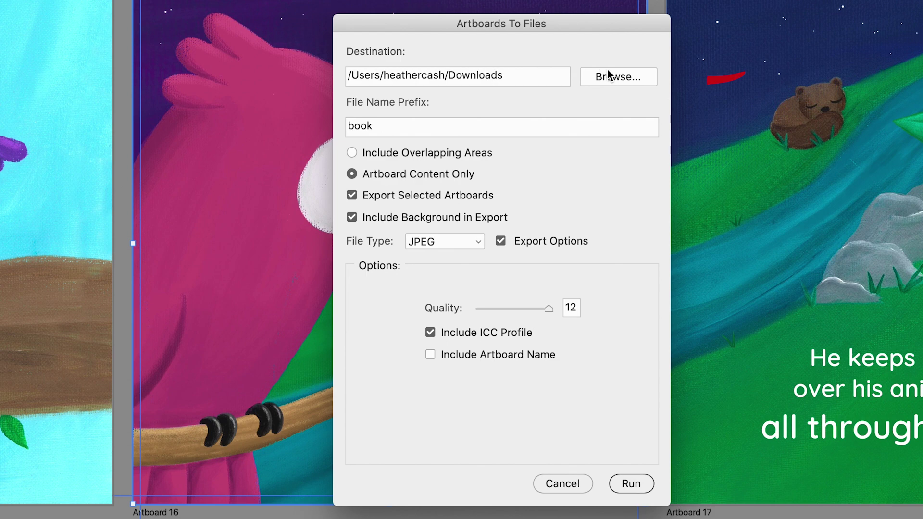
pyautogui.click(610, 81)
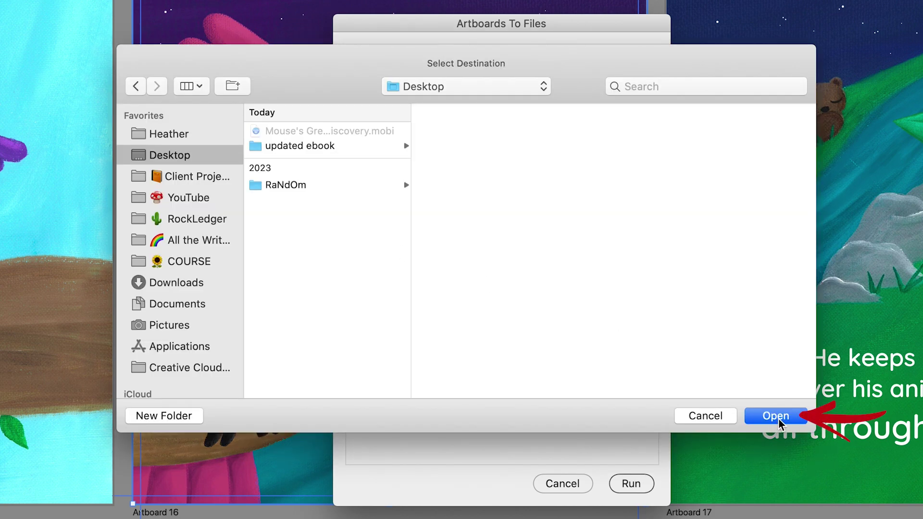
pyautogui.click(777, 417)
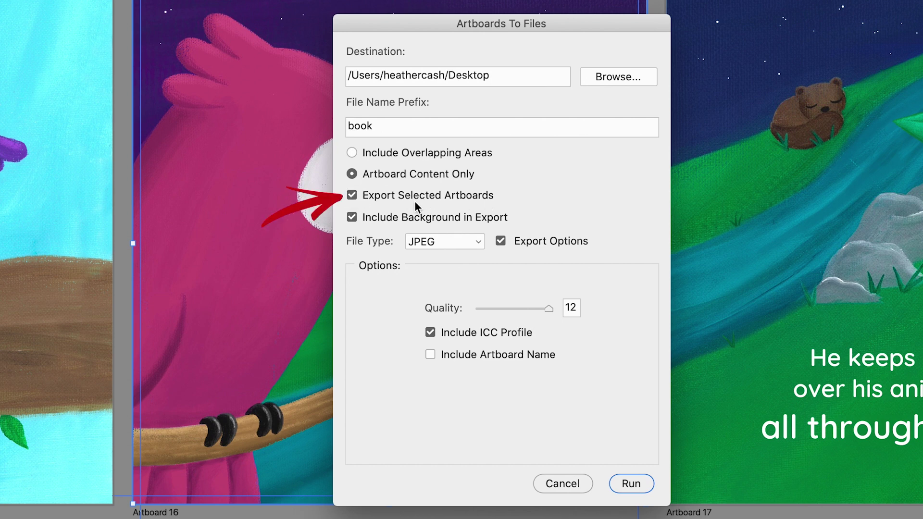
# - Export the artboard as a PDF at quality 12
pyautogui.click(468, 243)
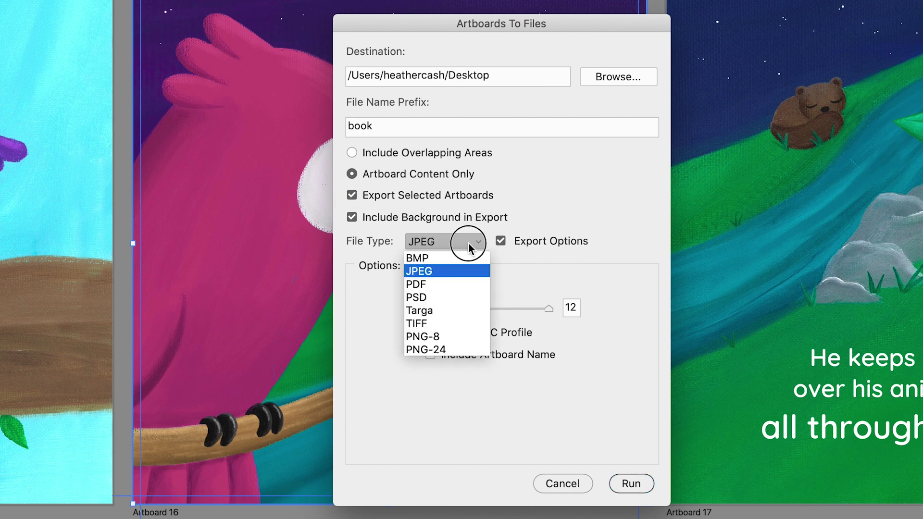
pyautogui.click(451, 289)
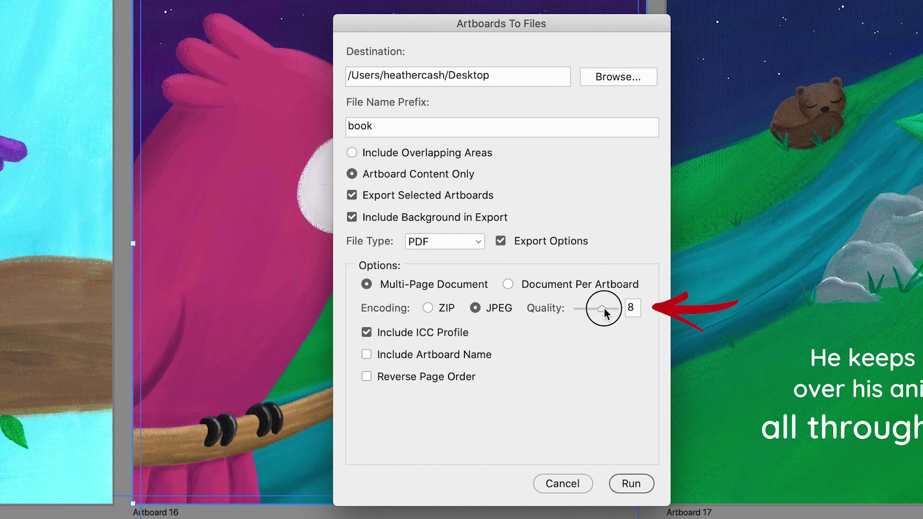
pyautogui.moveTo(603, 314); pyautogui.dragTo(648, 316)
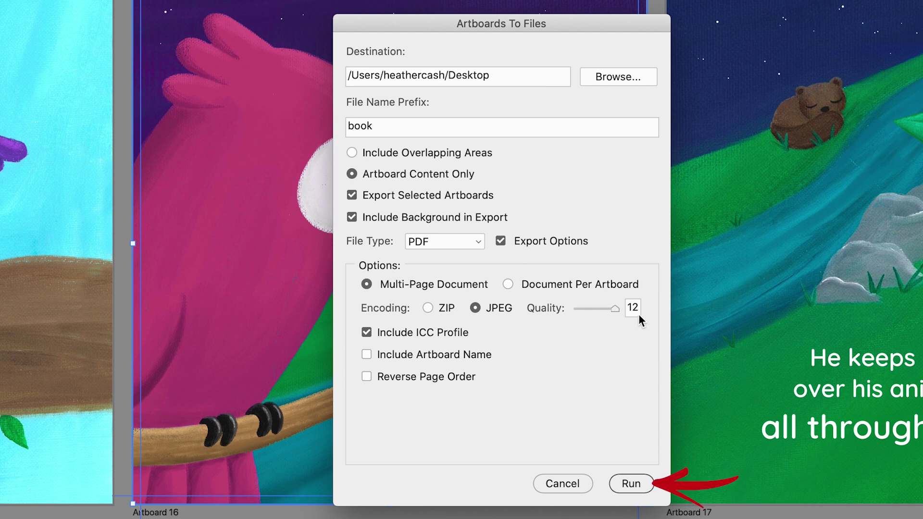
pyautogui.click(629, 484)
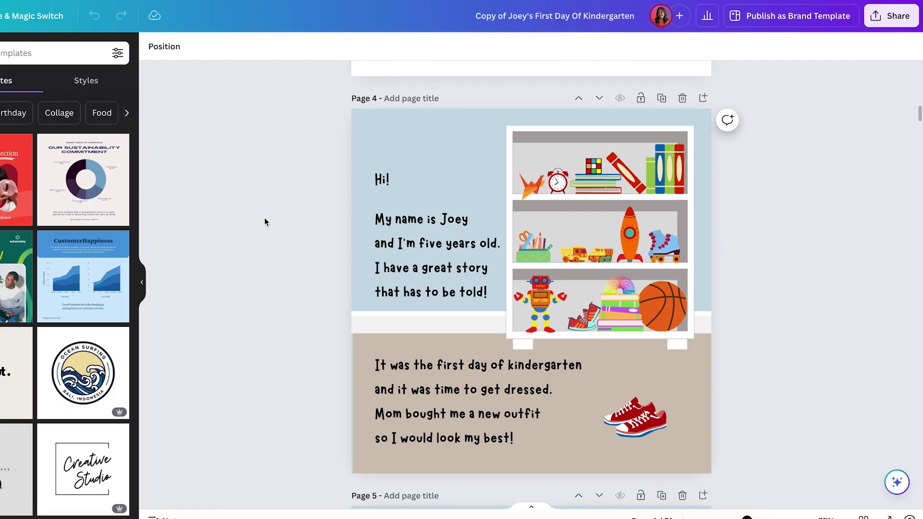
# - Choose PDF Print as the file type for downloading the Canva design
pyautogui.scroll(5, 264, 221)
pyautogui.scroll(-6, 265, 221)
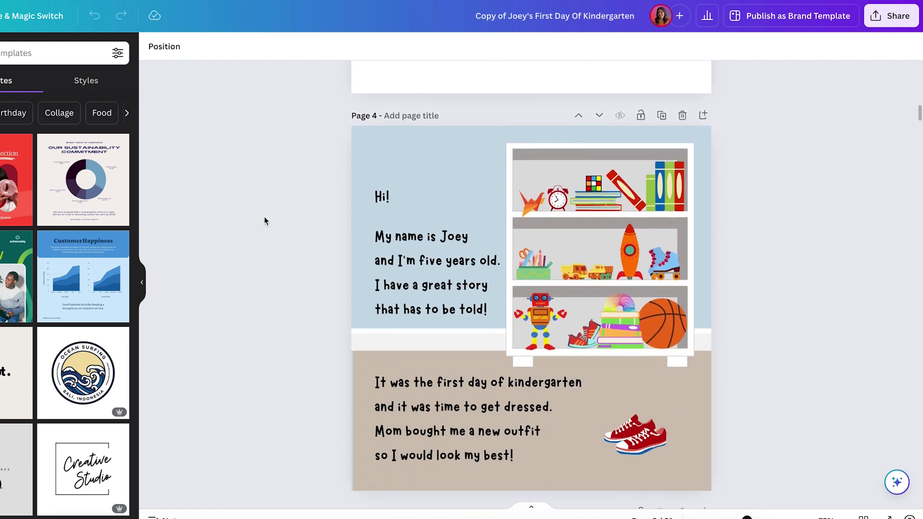
pyautogui.scroll(-20, 264, 221)
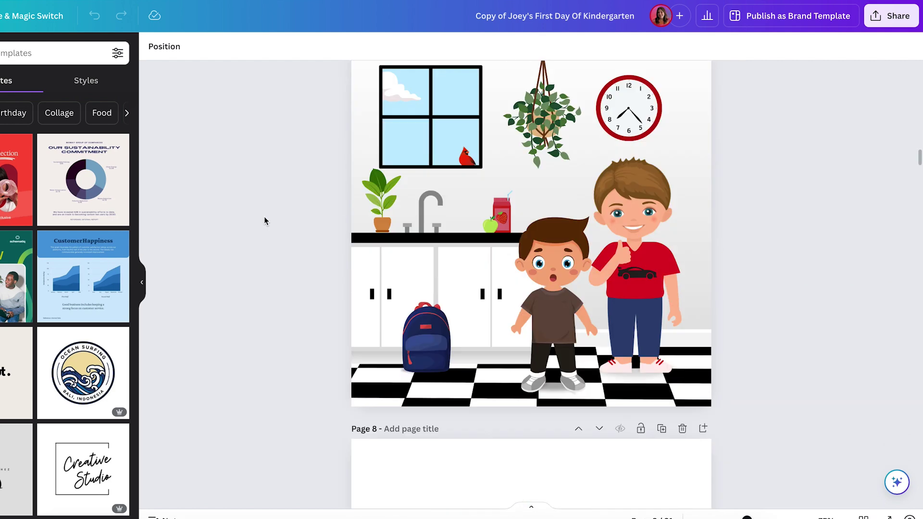
pyautogui.scroll(1, 264, 221)
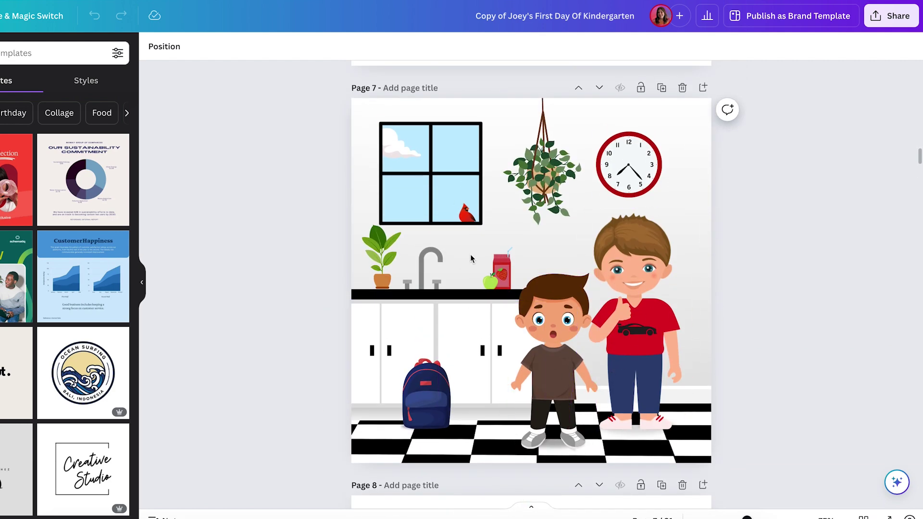
pyautogui.scroll(1, 471, 269)
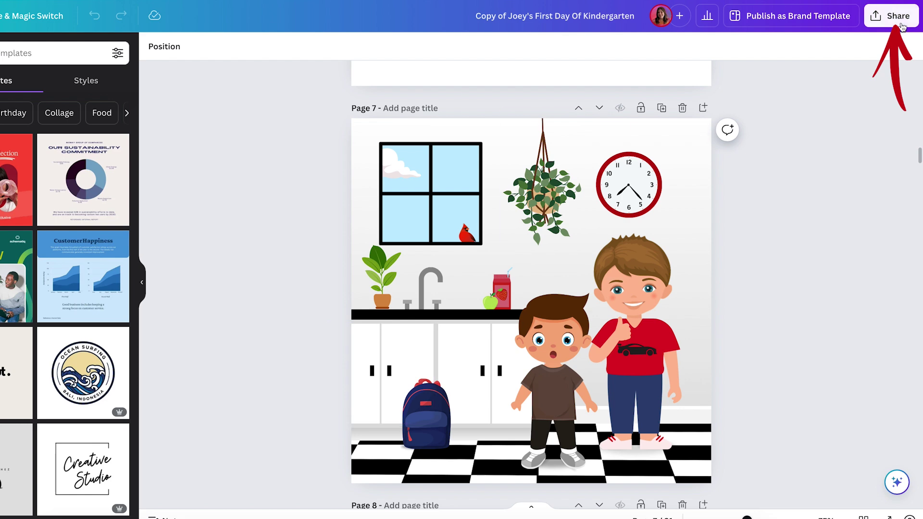
pyautogui.click(900, 26)
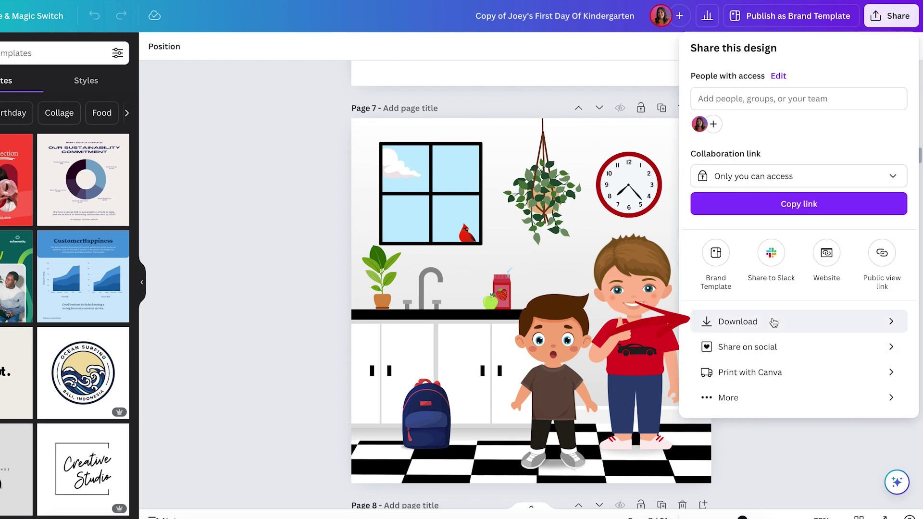
pyautogui.click(773, 322)
pyautogui.click(838, 96)
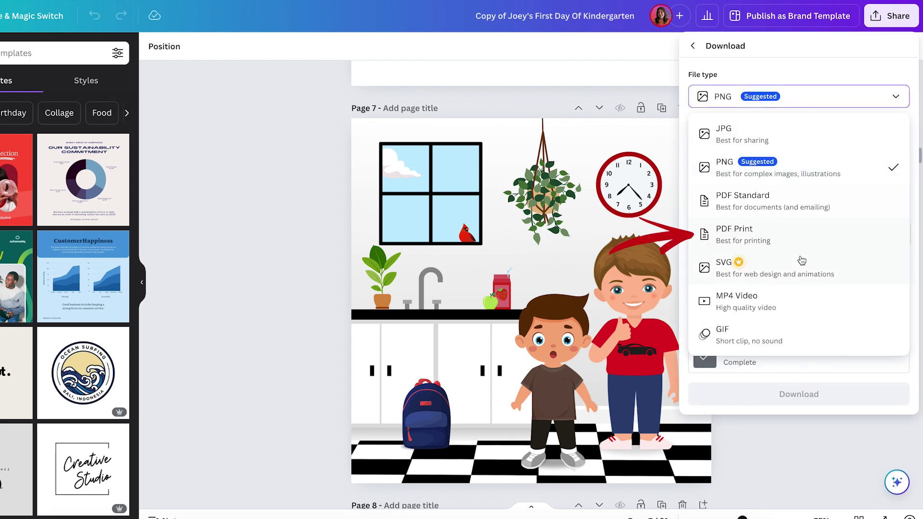
pyautogui.click(800, 247)
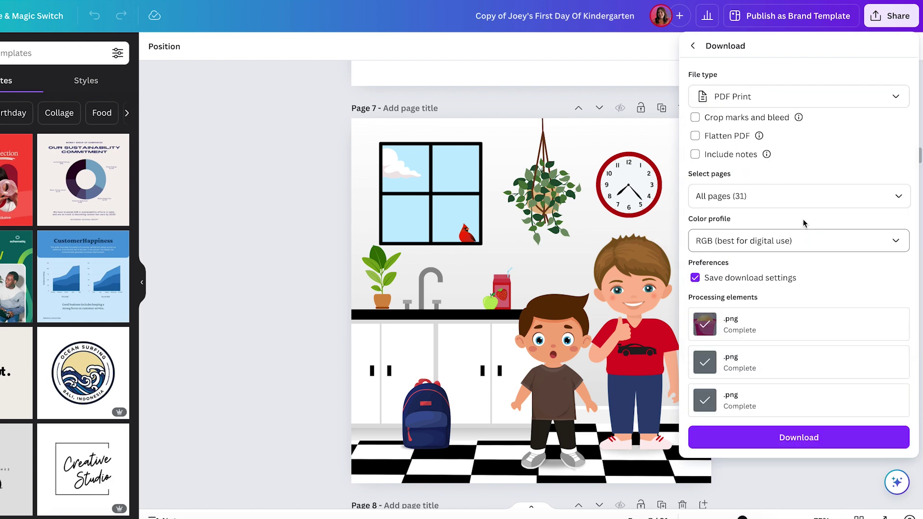
# - Turn on Flatten PDF and limit the download to the current page, page 7
pyautogui.click(720, 141)
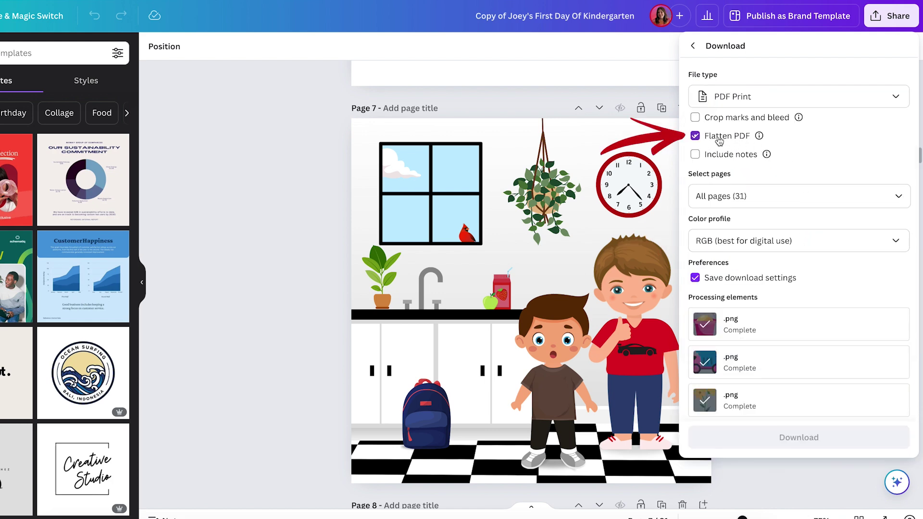
pyautogui.click(816, 196)
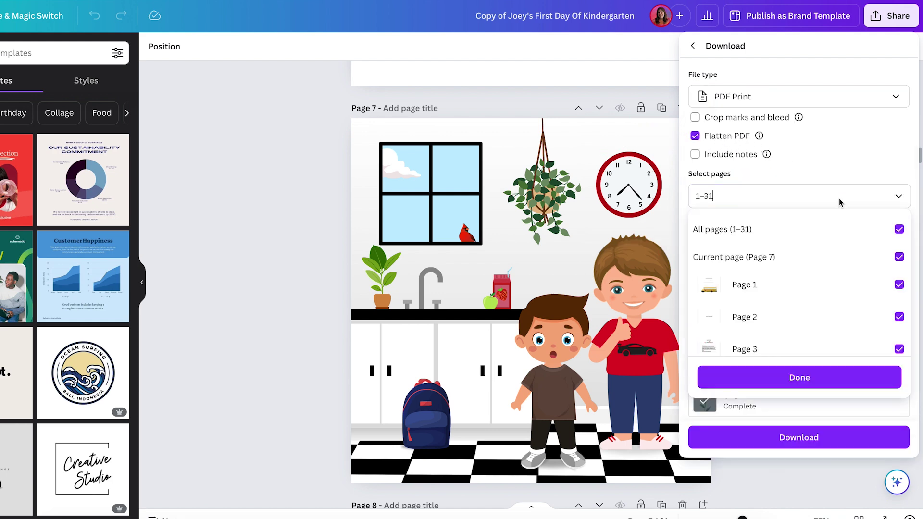
pyautogui.click(836, 232)
pyautogui.click(848, 259)
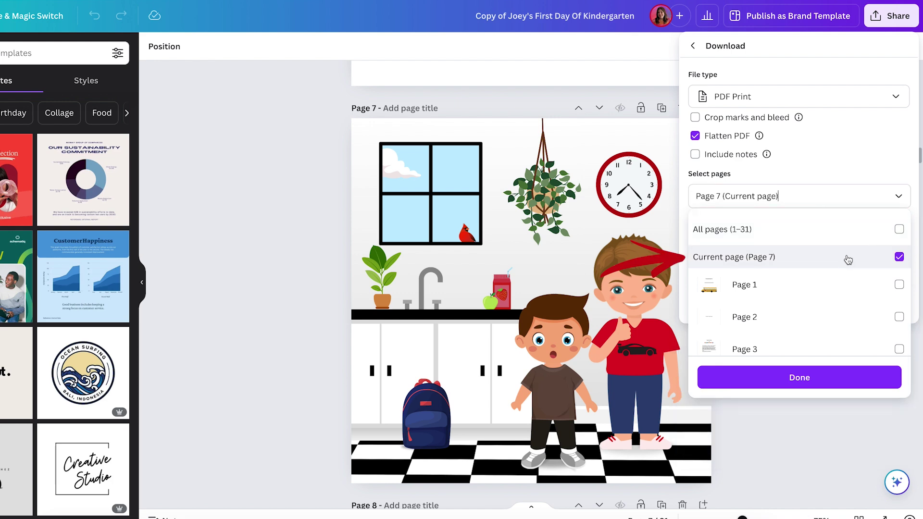
pyautogui.click(834, 378)
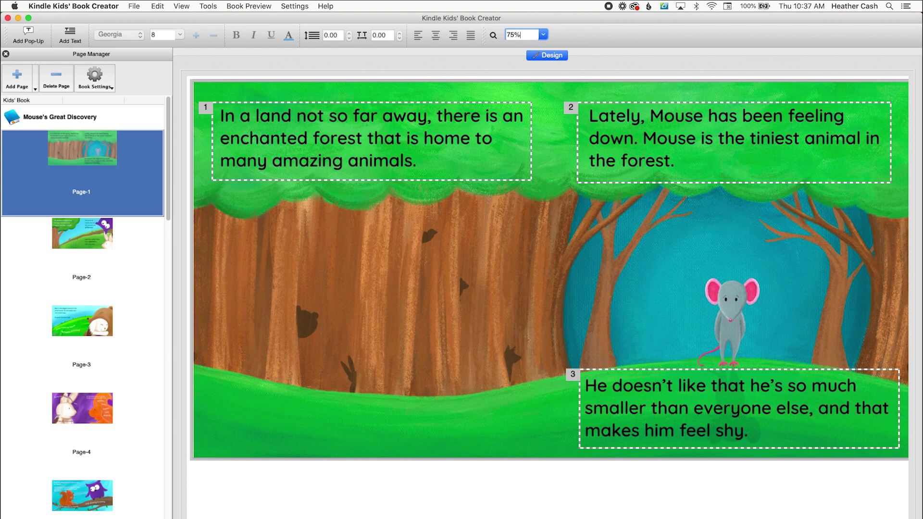
# - Add book.pdf as a new page placed Before Page 6
pyautogui.scroll(-10, 119, 303)
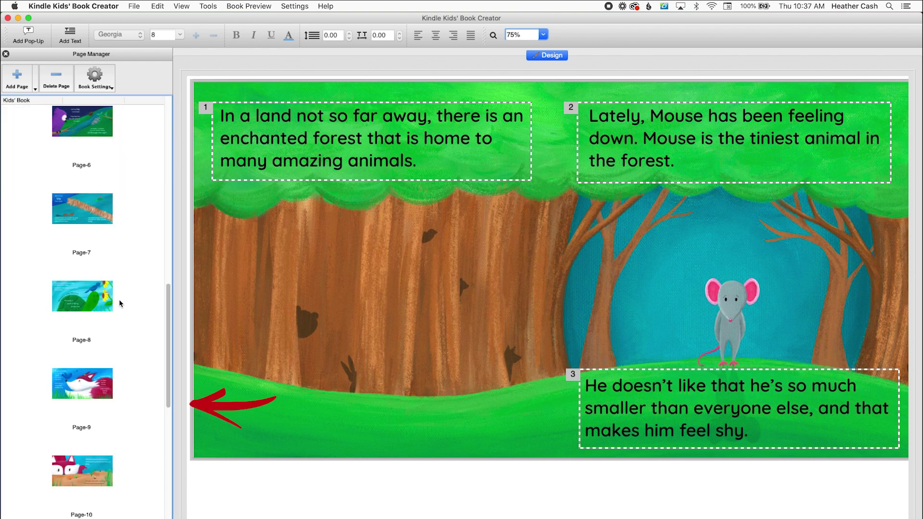
pyautogui.scroll(4, 120, 303)
pyautogui.click(83, 297)
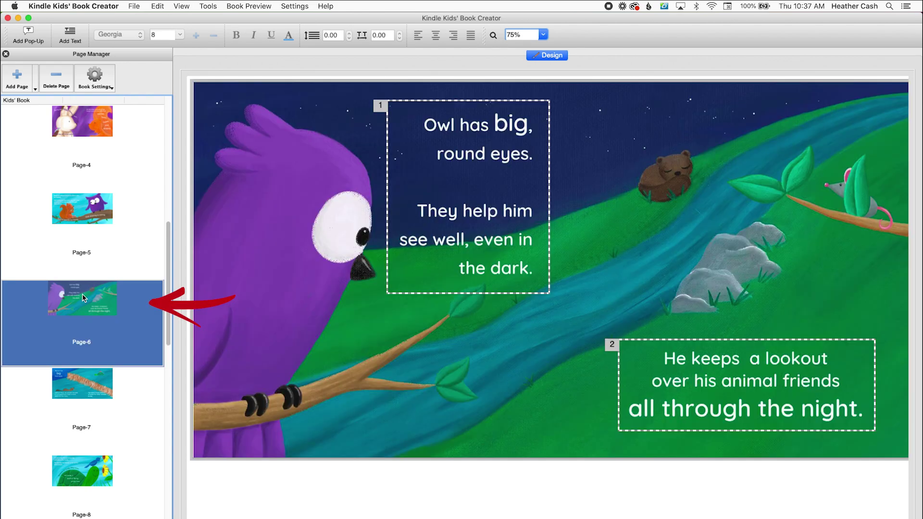
pyautogui.click(17, 82)
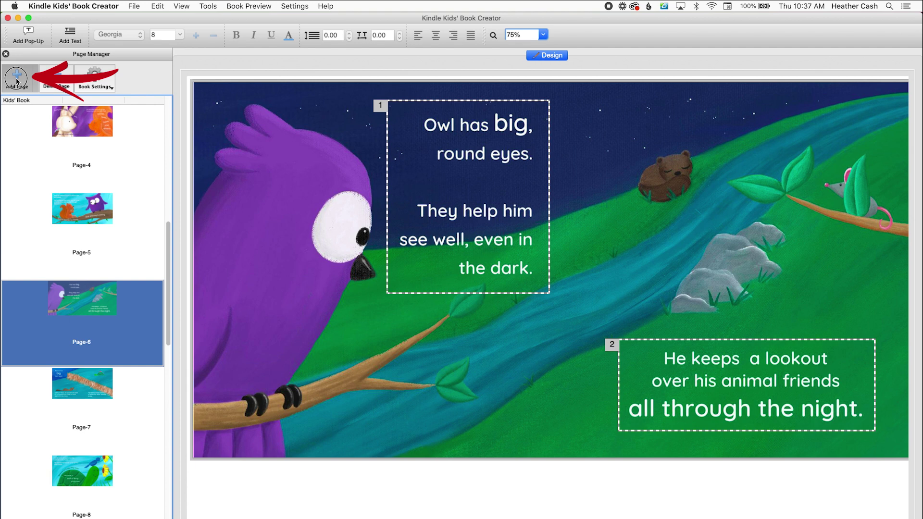
pyautogui.click(360, 131)
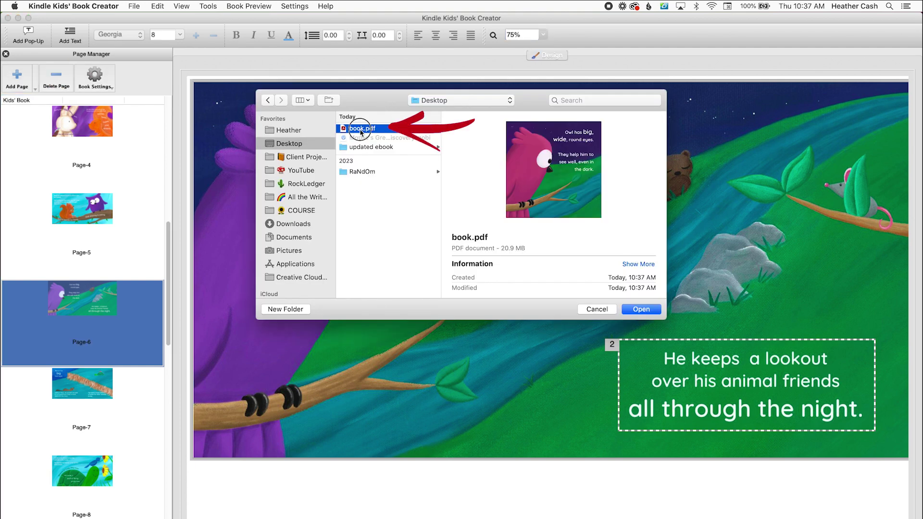
pyautogui.click(648, 310)
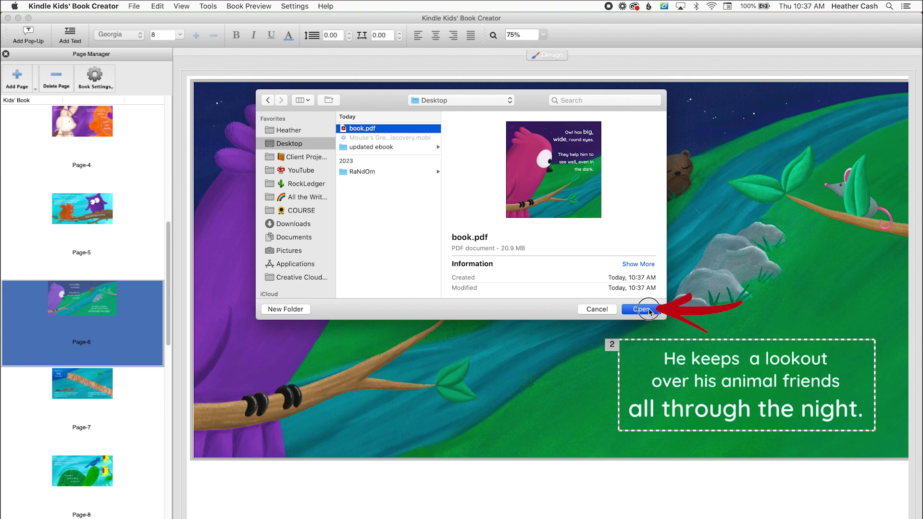
pyautogui.click(431, 257)
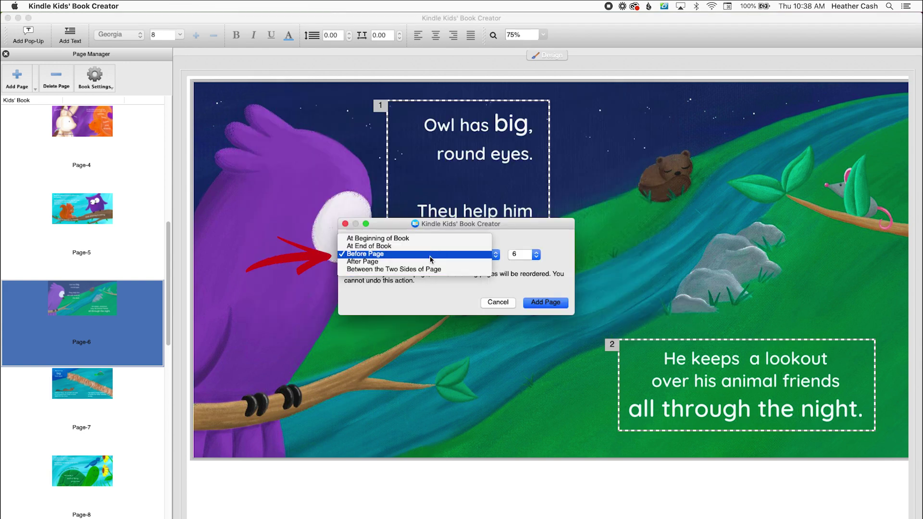
pyautogui.click(431, 255)
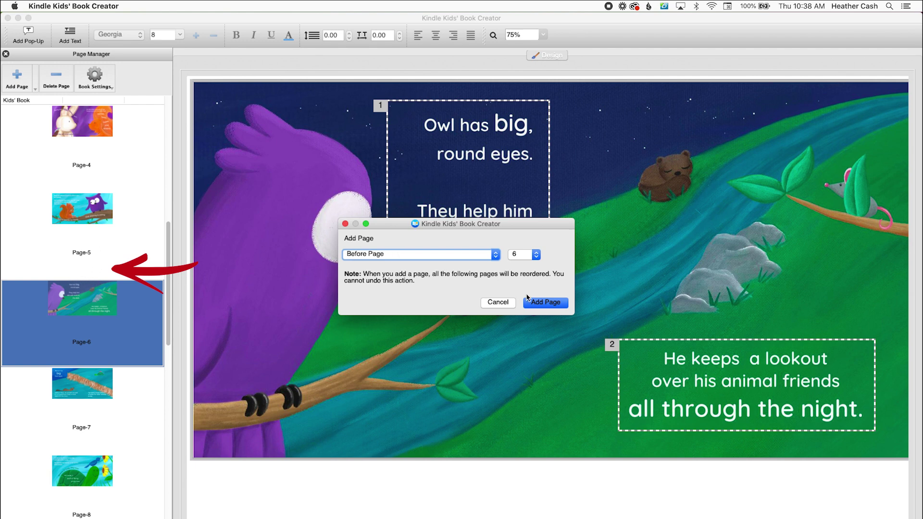
pyautogui.click(548, 307)
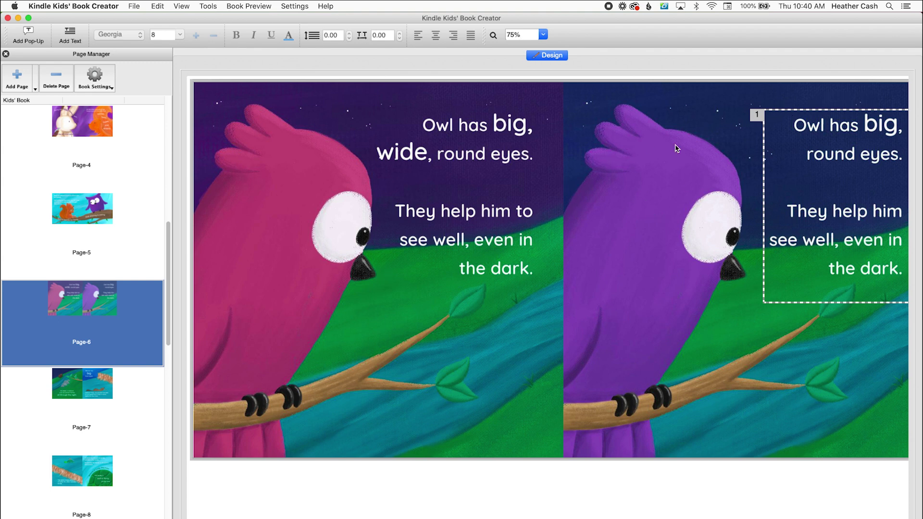
# - Move text pop-up 1 onto the pink owl page's caption and widen it on both sides
pyautogui.moveTo(801, 118)
pyautogui.moveTo(806, 109); pyautogui.dragTo(417, 106)
pyautogui.moveTo(535, 300); pyautogui.dragTo(552, 300)
pyautogui.moveTo(375, 301); pyautogui.dragTo(365, 299)
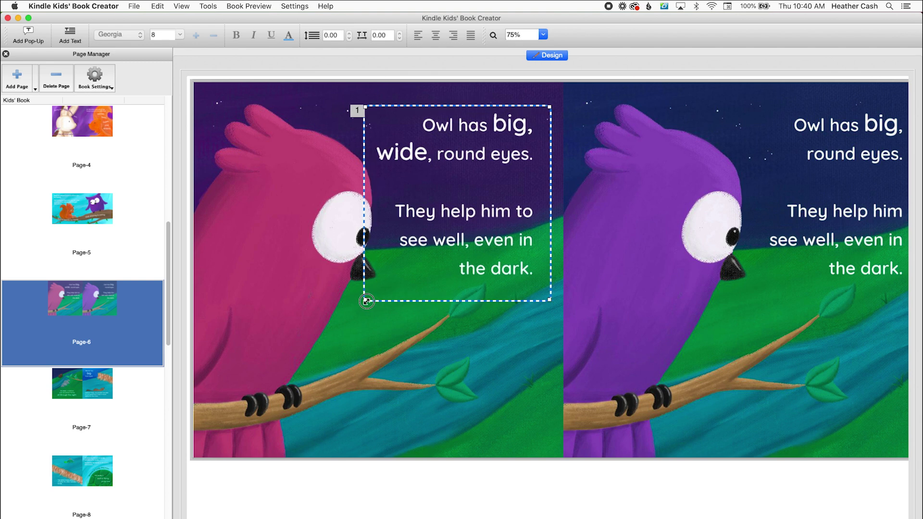
# - Edit the pop-up text to read 'big, wide, round eyes' and 'help him to see'
pyautogui.doubleClick(471, 151)
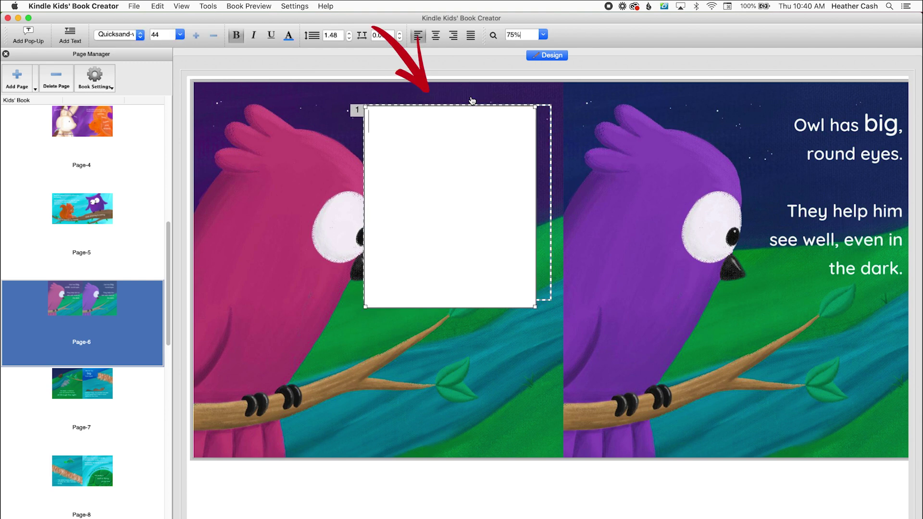
pyautogui.write('Owl has big, round eyes.  They help him see well, even in the dark.')
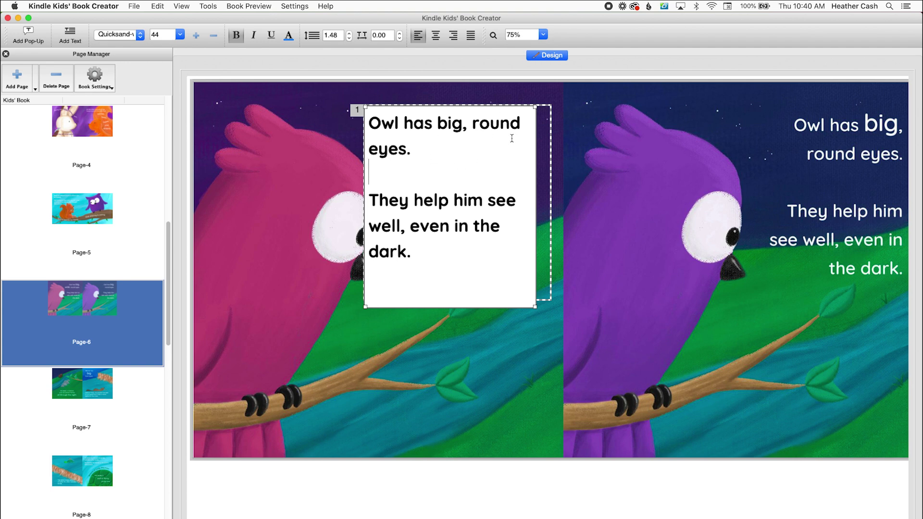
pyautogui.moveTo(398, 105); pyautogui.dragTo(606, 151)
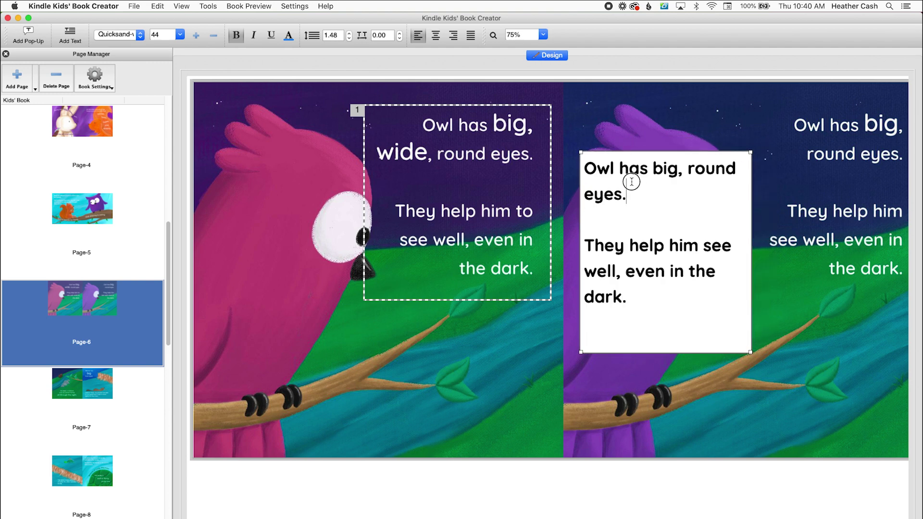
pyautogui.click(688, 169)
pyautogui.write('wide,')
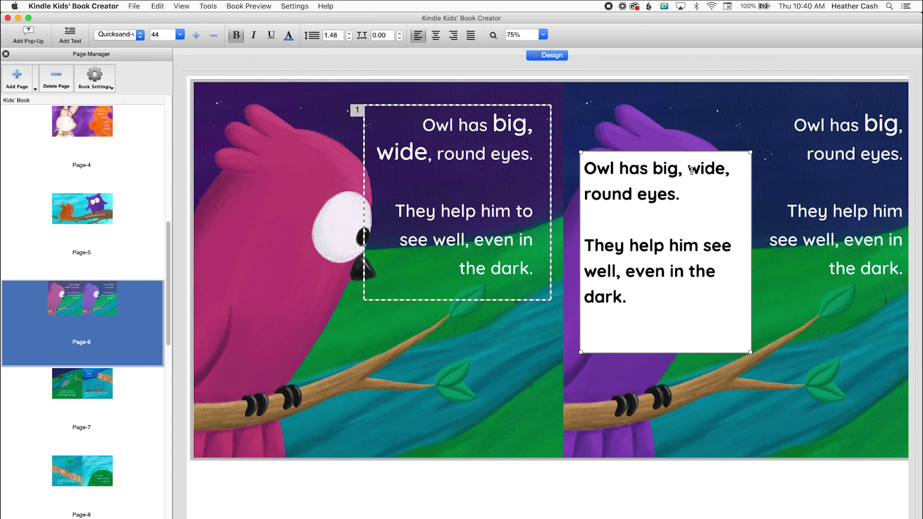
pyautogui.click(703, 245)
pyautogui.write('to')
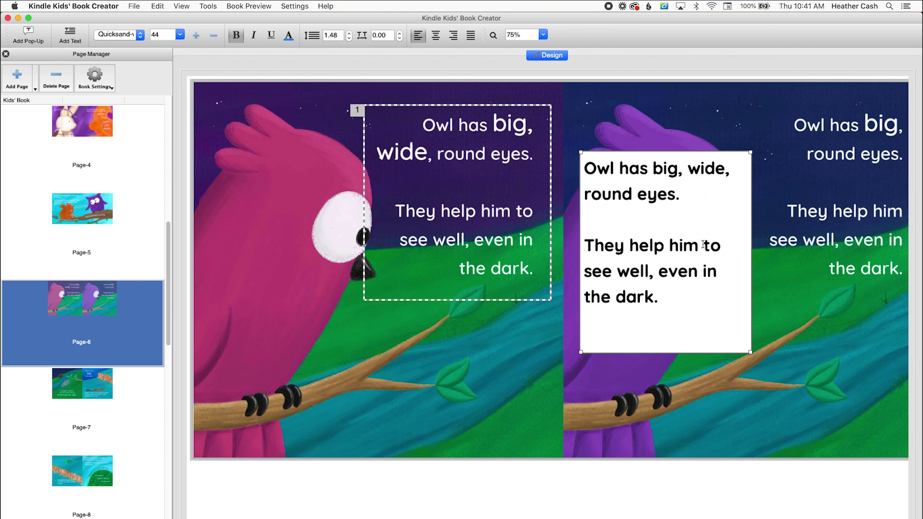
pyautogui.click(661, 324)
pyautogui.moveTo(700, 150); pyautogui.dragTo(483, 103)
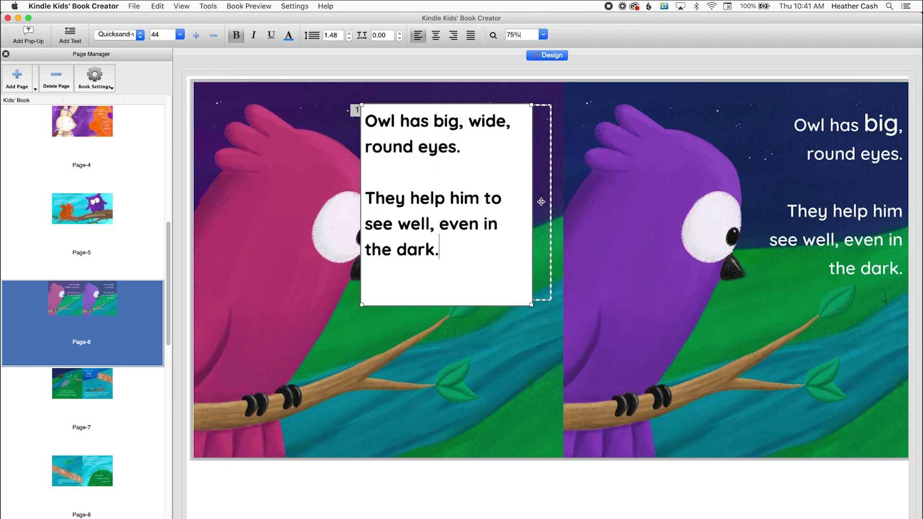
pyautogui.moveTo(530, 304); pyautogui.dragTo(549, 298)
pyautogui.click(500, 347)
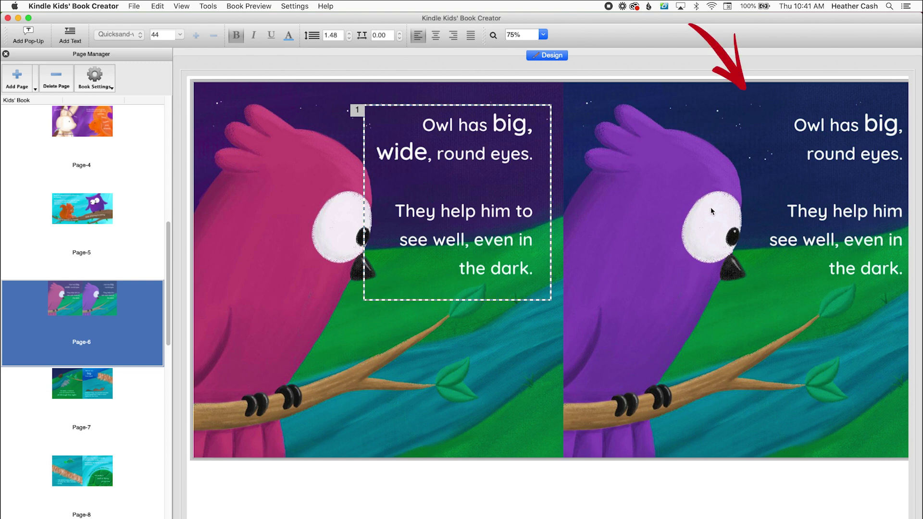
# - Delete only the right side of the Page-6 spread, removing the purple owl, and save
pyautogui.click(83, 308)
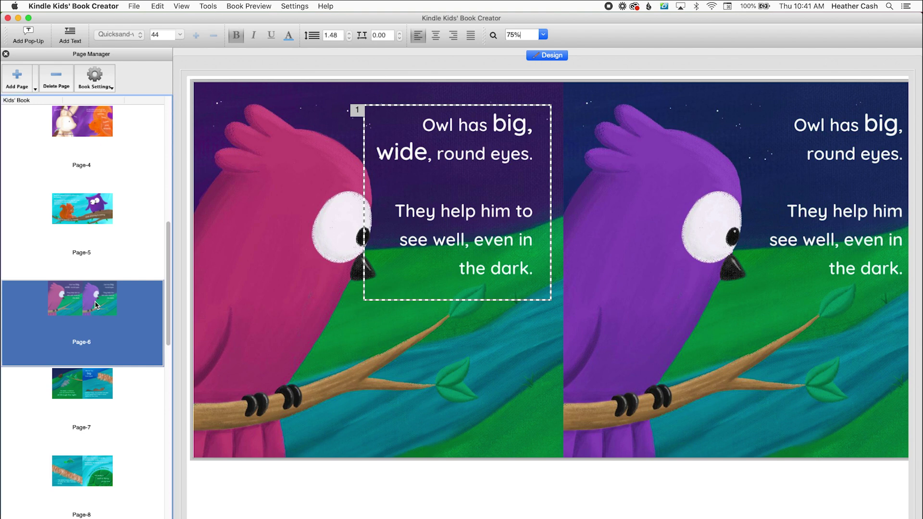
pyautogui.click(57, 82)
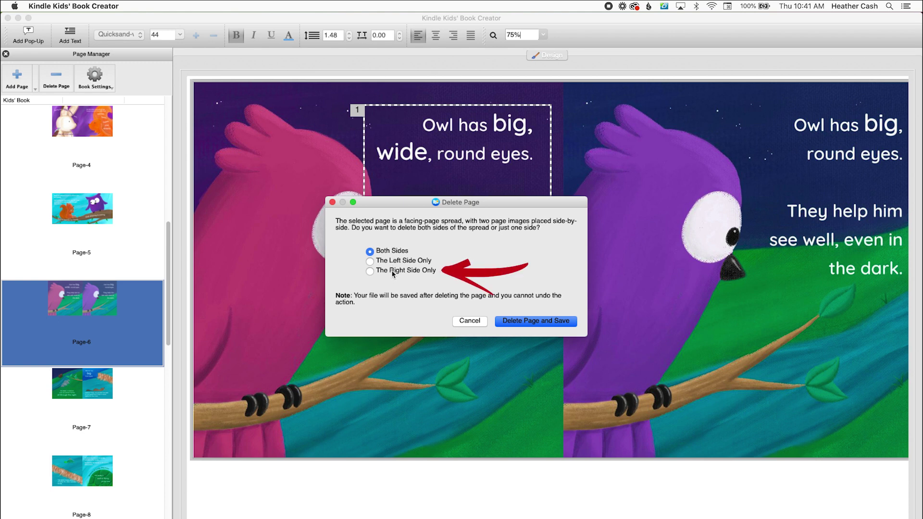
pyautogui.click(391, 271)
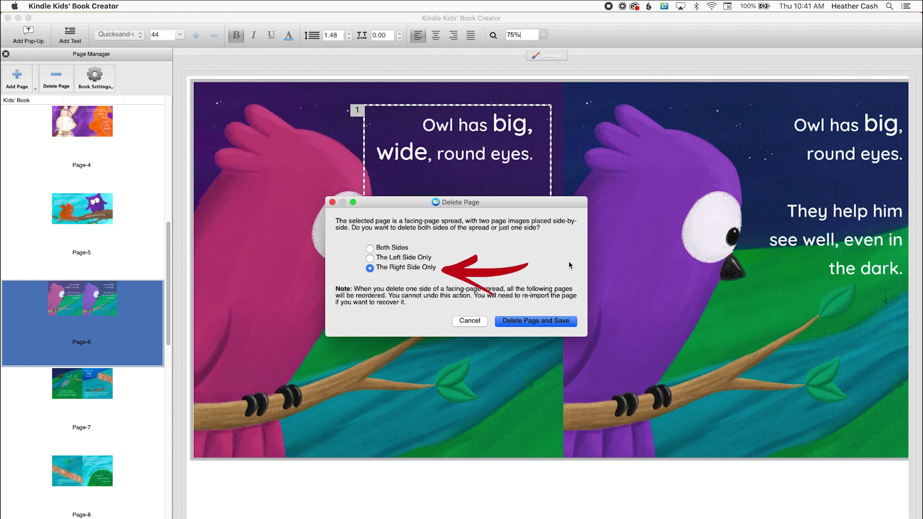
pyautogui.click(525, 322)
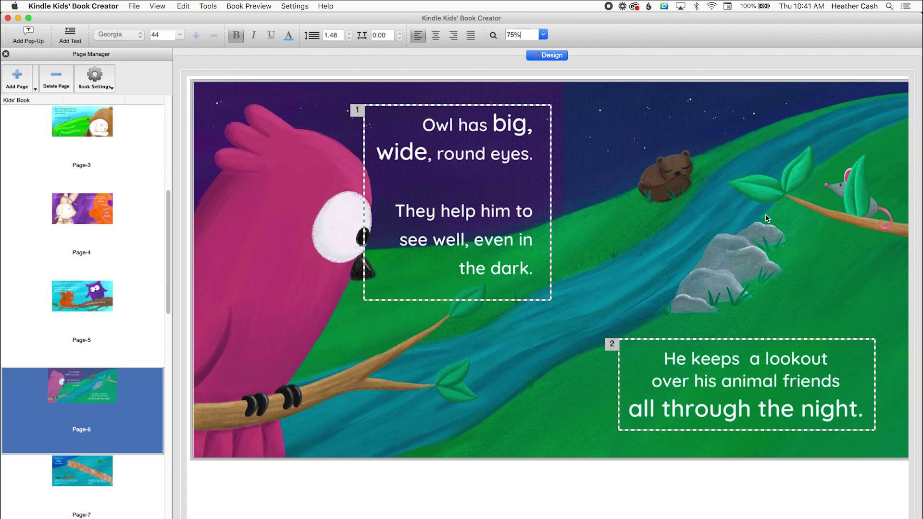
pyautogui.scroll(3, 99, 409)
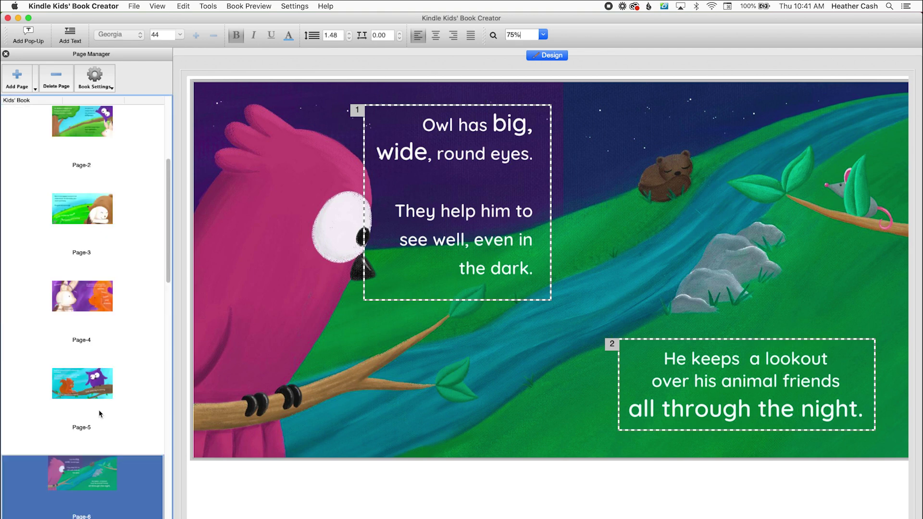
pyautogui.scroll(3, 99, 409)
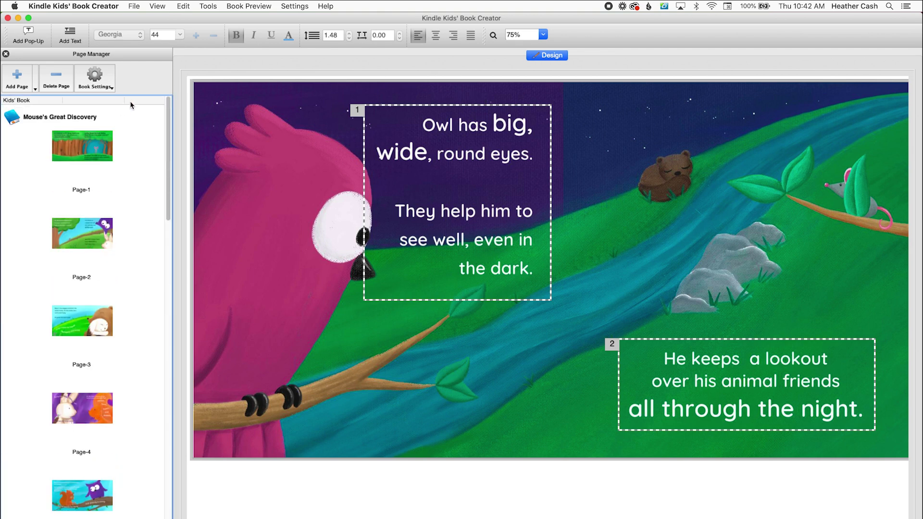
pyautogui.click(101, 84)
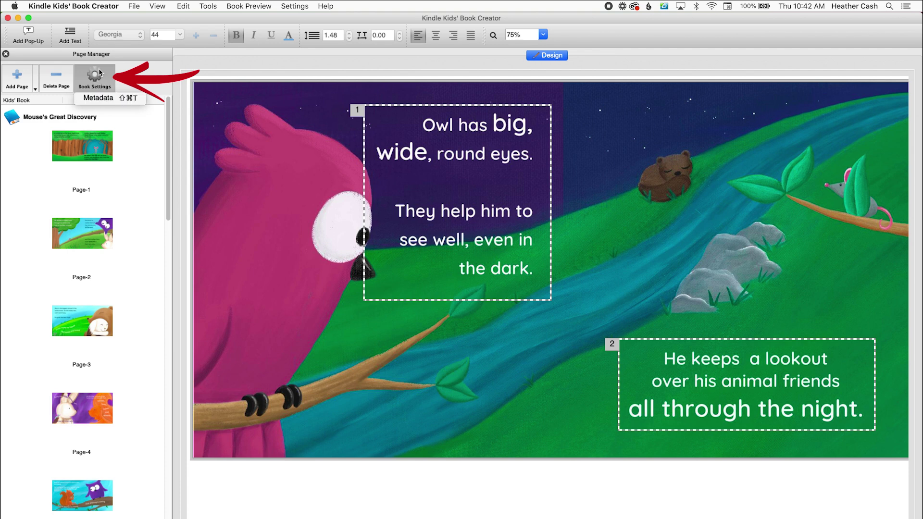
pyautogui.click(99, 99)
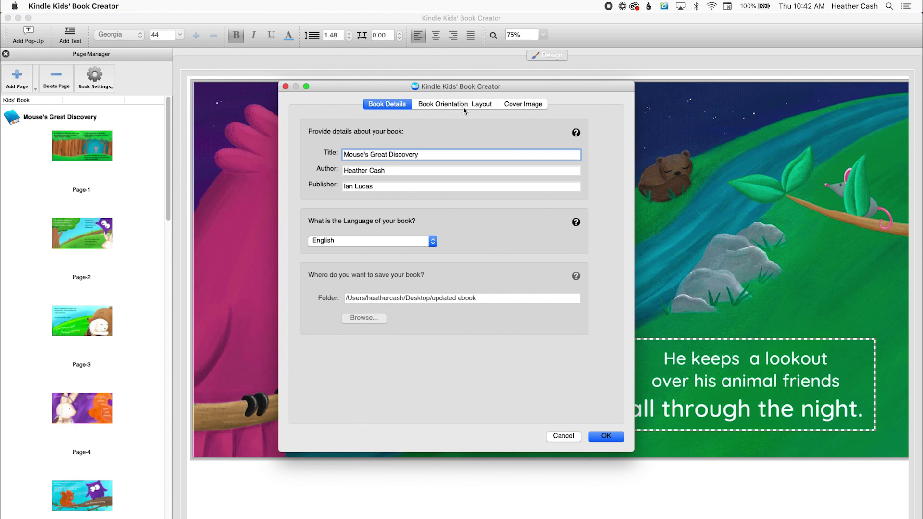
pyautogui.click(529, 103)
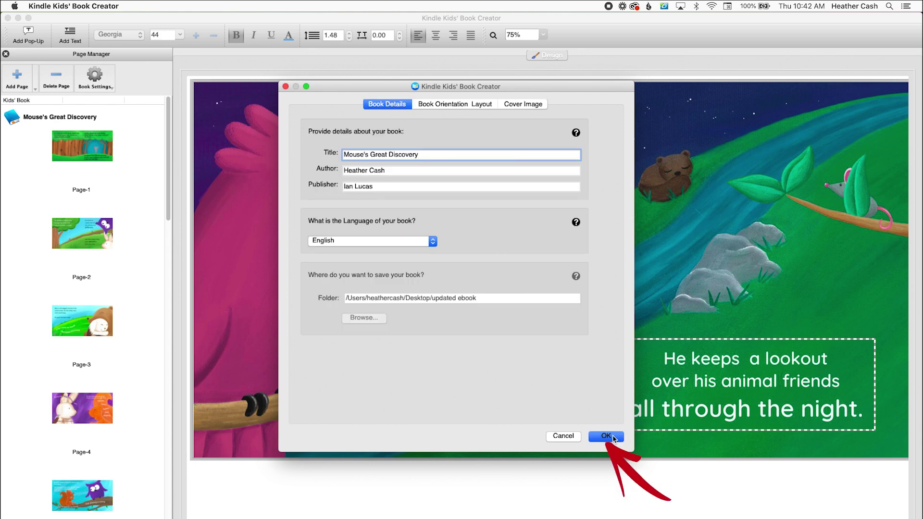
pyautogui.click(613, 437)
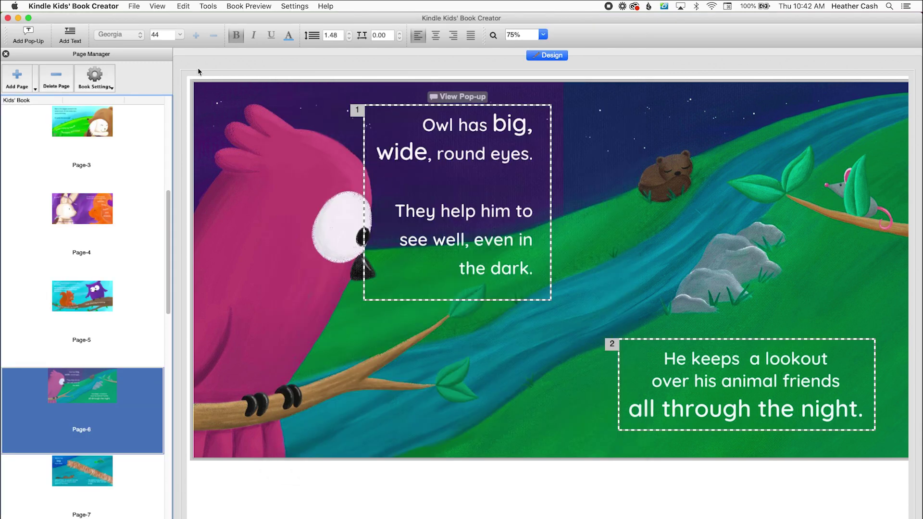
# - Save the book for publishing as Mouse's Great Discovery.mobi in the updated ebook folder
pyautogui.click(134, 7)
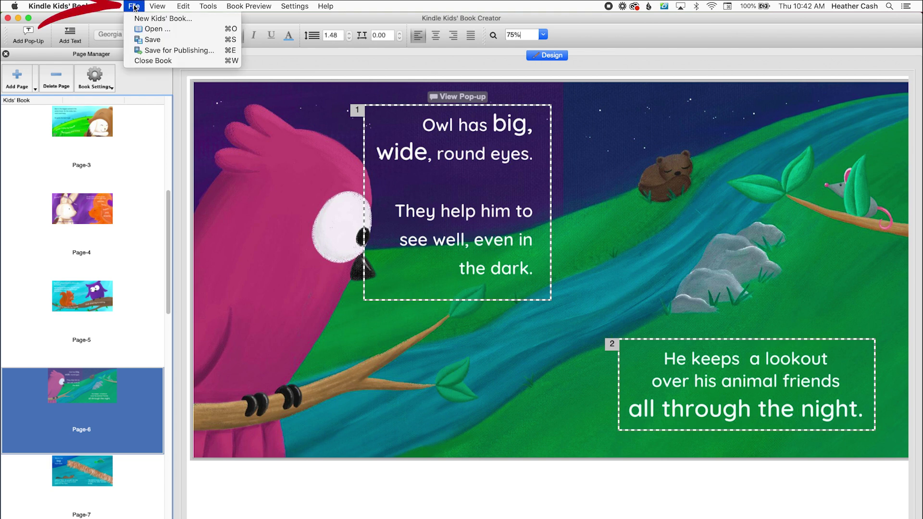
pyautogui.click(156, 51)
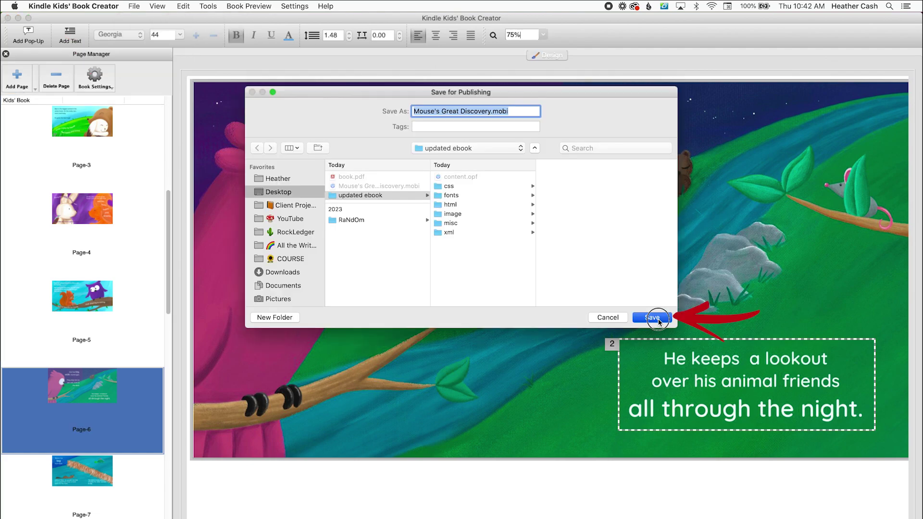
pyautogui.click(658, 318)
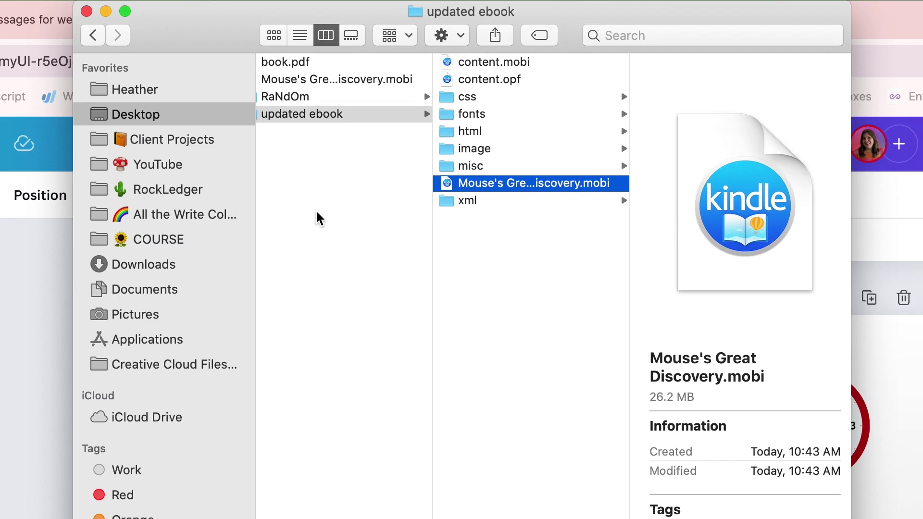
# - In Finder, check the modified date of the older mobi file on the Desktop
pyautogui.click(334, 113)
pyautogui.press('Return')
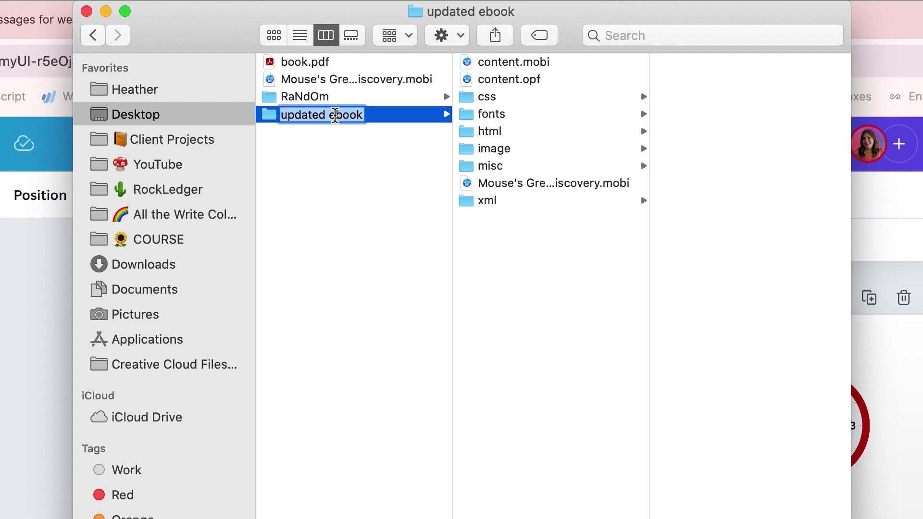
pyautogui.click(388, 116)
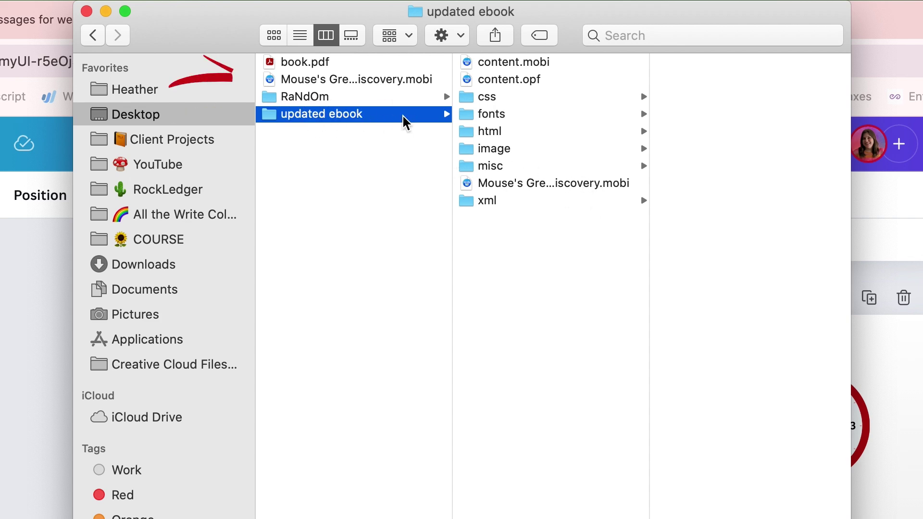
pyautogui.click(391, 80)
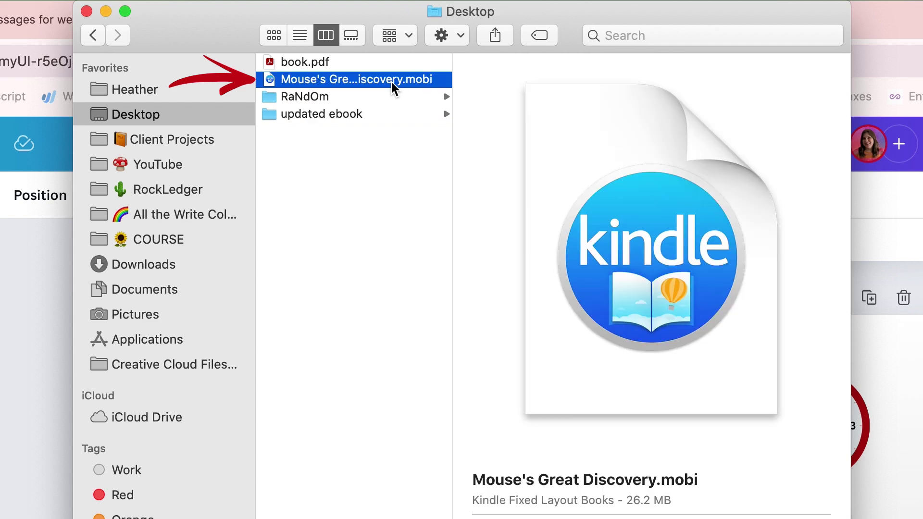
pyautogui.click(390, 80)
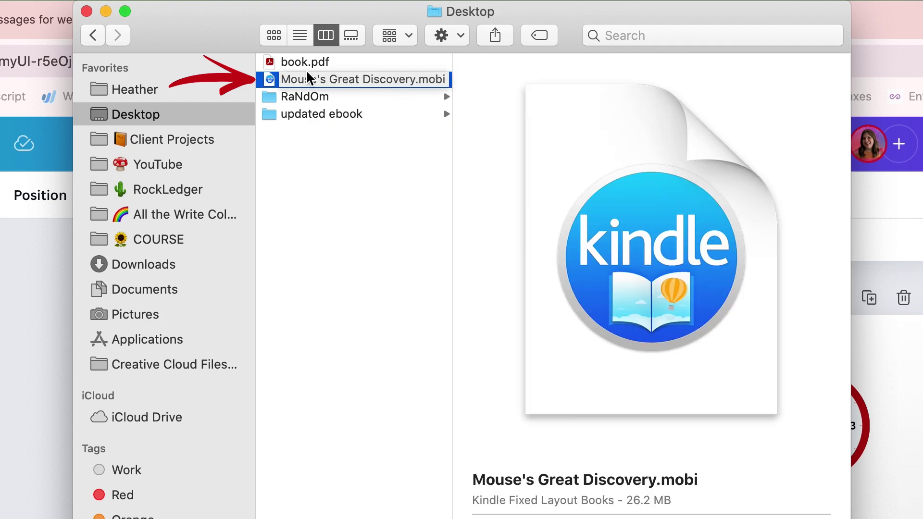
pyautogui.press('Return')
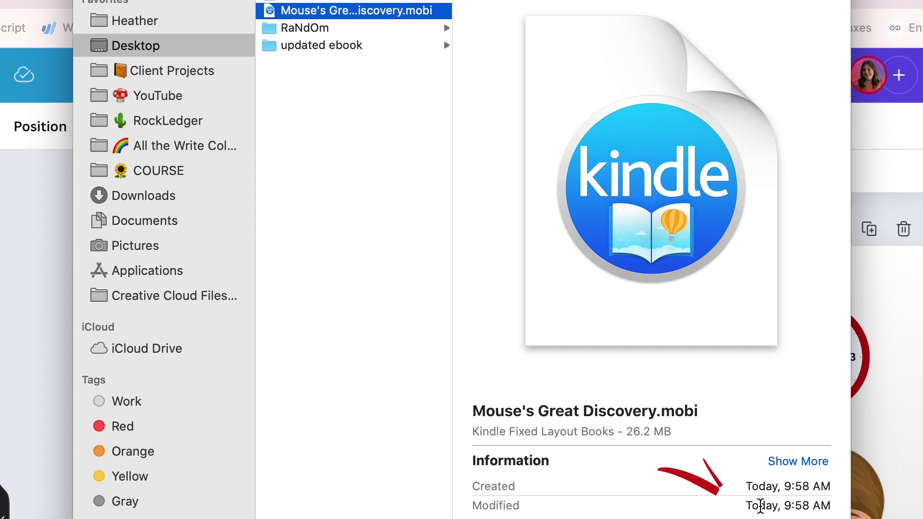
pyautogui.moveTo(762, 501); pyautogui.dragTo(814, 501)
pyautogui.click(721, 452)
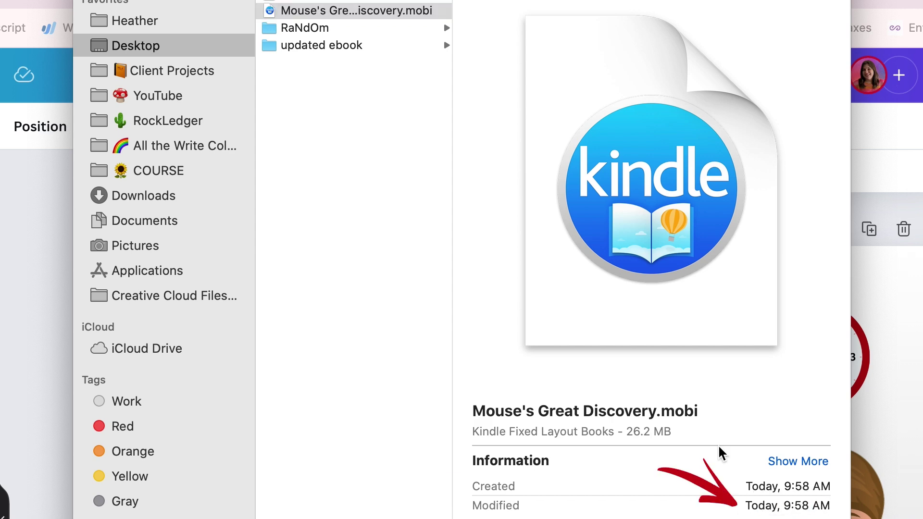
# - Confirm the new Mouse's Great Discovery.mobi in updated ebook was modified at 10:43 AM
pyautogui.click(371, 46)
pyautogui.click(538, 116)
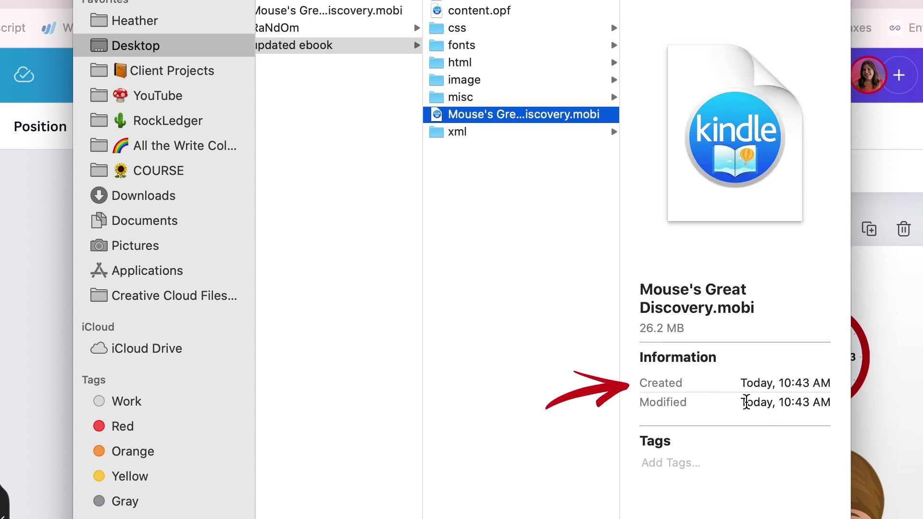
pyautogui.moveTo(747, 402); pyautogui.dragTo(830, 401)
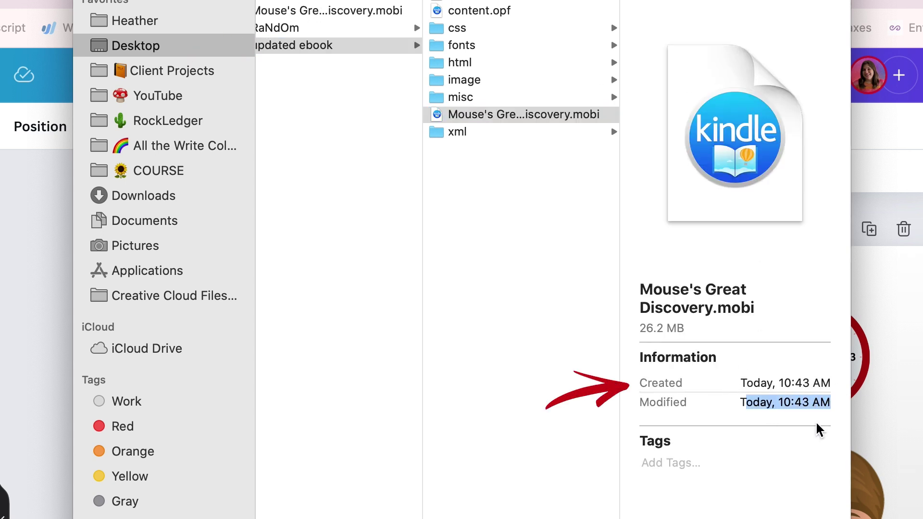
pyautogui.click(824, 407)
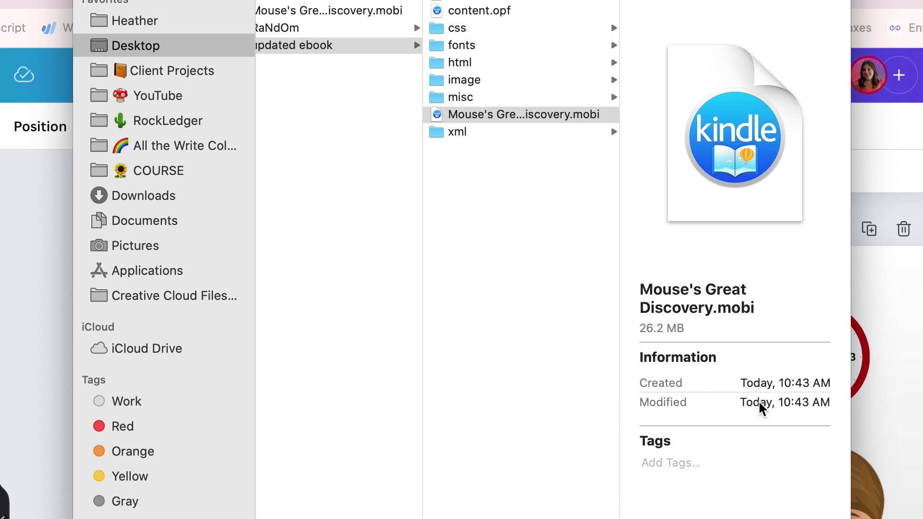
pyautogui.click(491, 204)
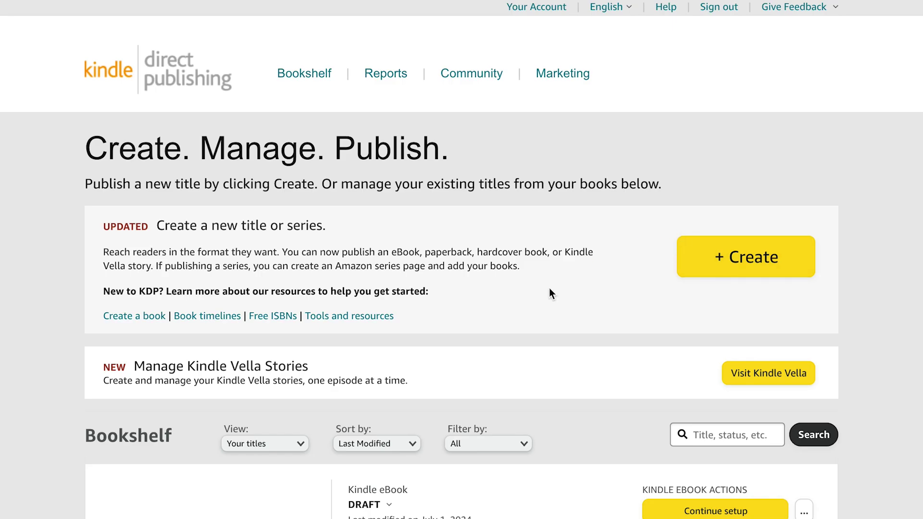
pyautogui.scroll(-10, 549, 287)
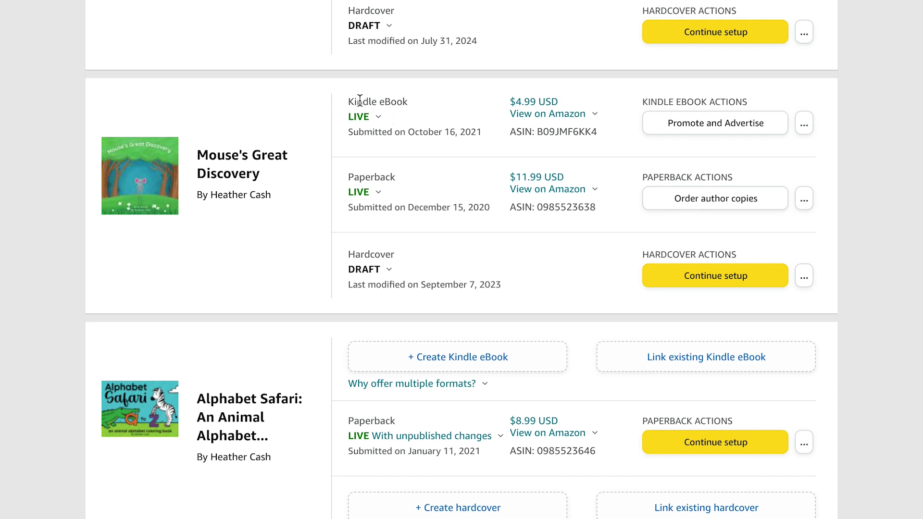
# - Open Edit eBook Content for the Mouse's Great Discovery Kindle eBook on the KDP bookshelf
pyautogui.moveTo(347, 101); pyautogui.dragTo(411, 103)
pyautogui.click(426, 103)
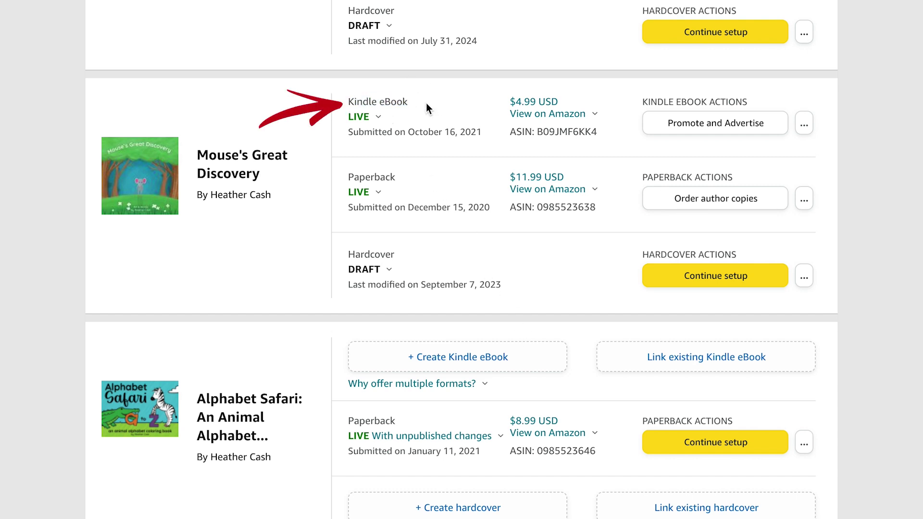
pyautogui.click(804, 124)
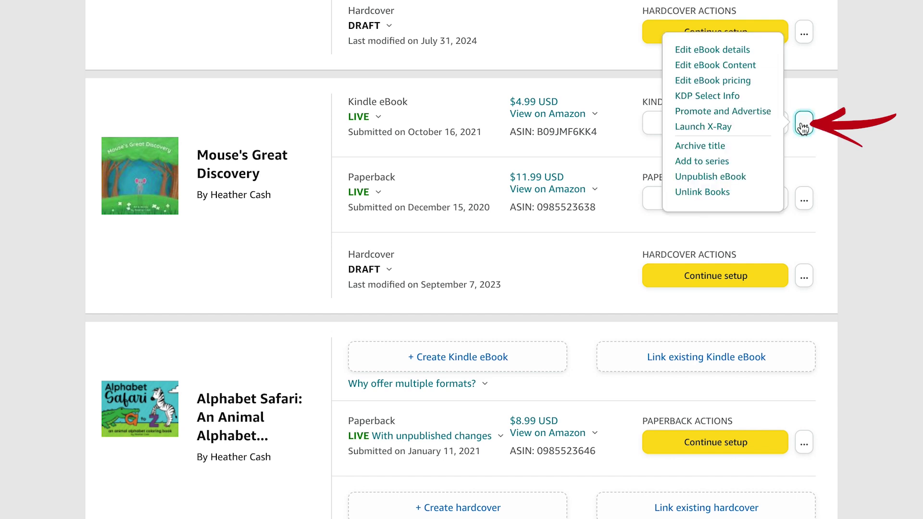
pyautogui.click(732, 66)
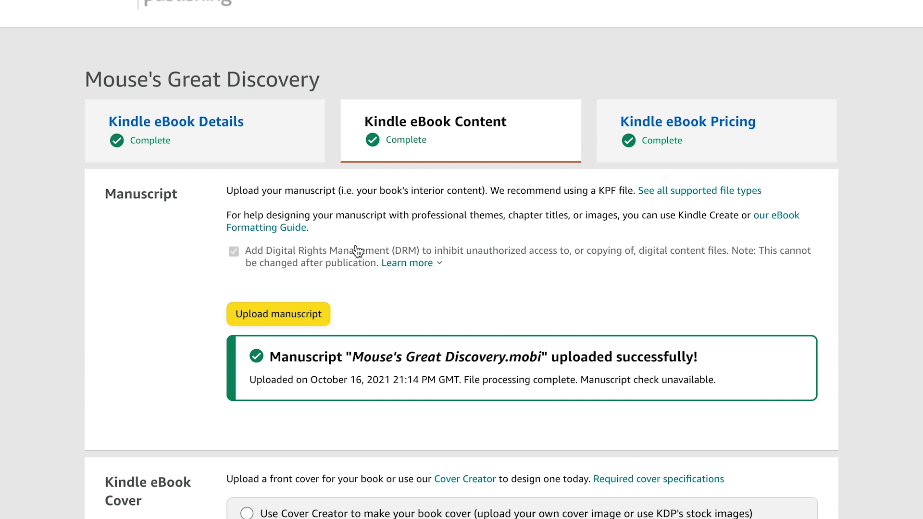
# - Upload Mouse's Great Discovery.mobi from the updated ebook folder as the manuscript
pyautogui.click(291, 319)
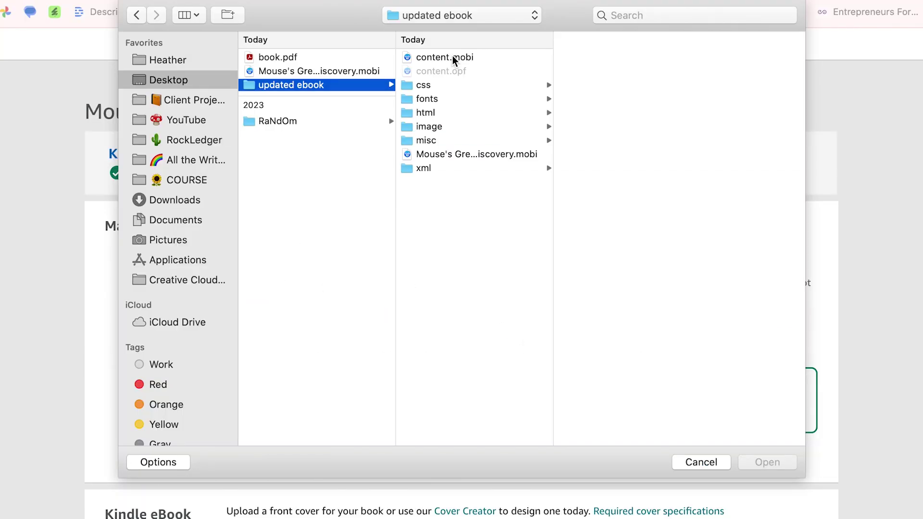
pyautogui.click(455, 155)
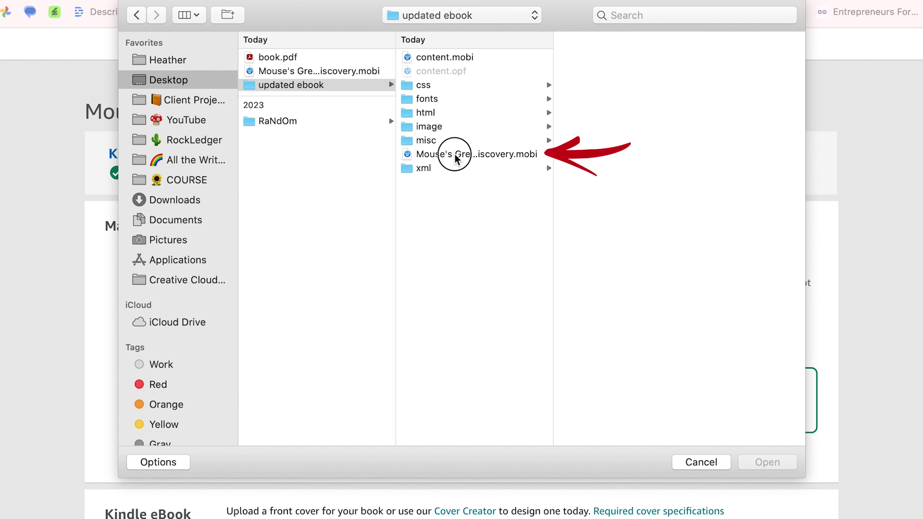
pyautogui.click(777, 463)
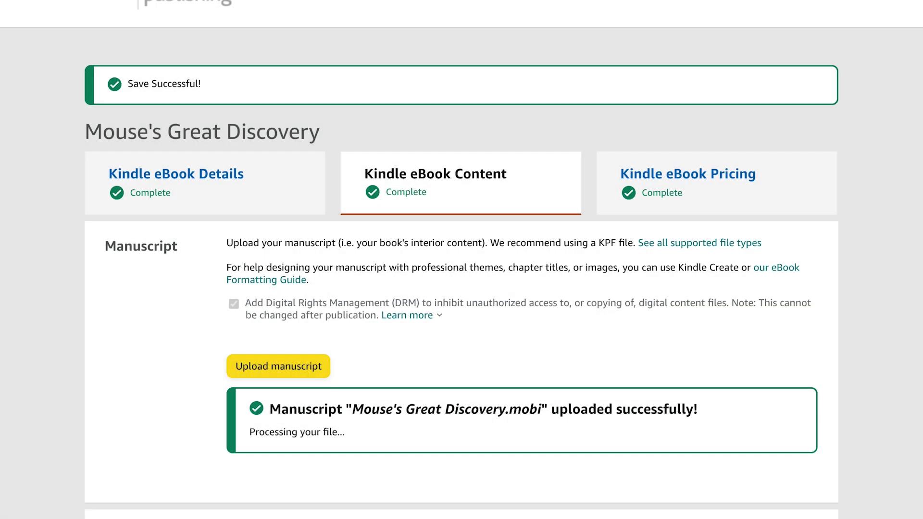
pyautogui.scroll(-4, 896, 395)
pyautogui.scroll(-7, 896, 389)
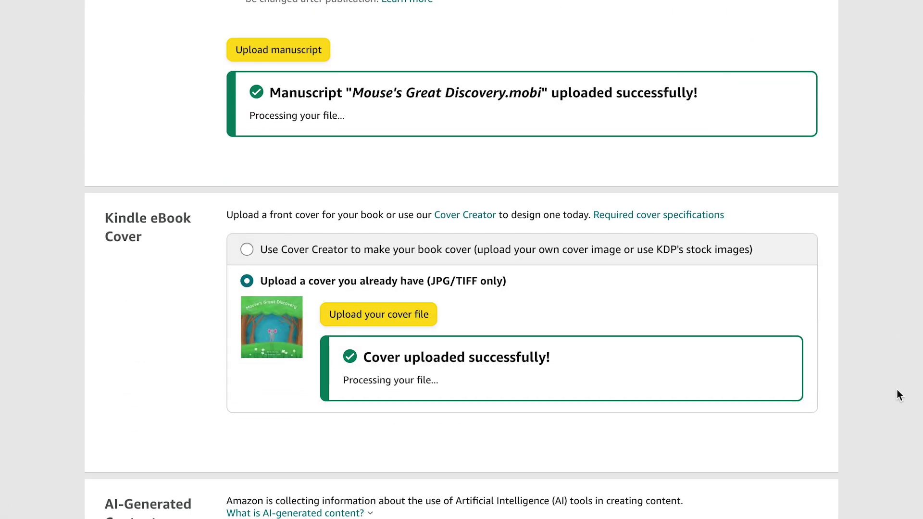